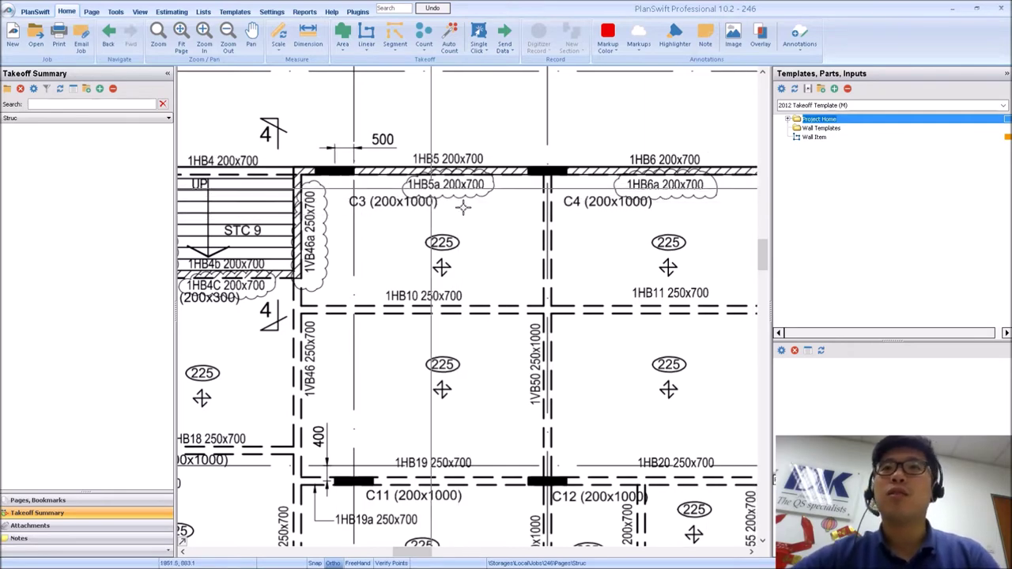
Zoom out, then back in on the C3 slab bay of the Struc plan
scroll(465, 303, "down", 3)
scroll(451, 273, "up", 3)
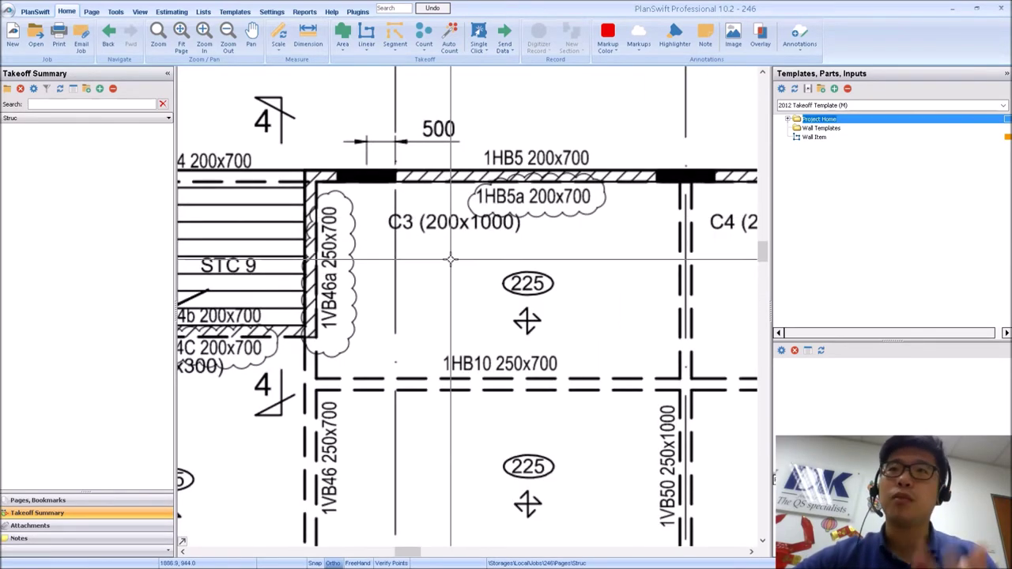
Create the magenta Area item '225mm thk slab' from the Home ribbon, after two abandoned starts
left_click(342, 32)
left_click_drag(437, 237, 98, 231)
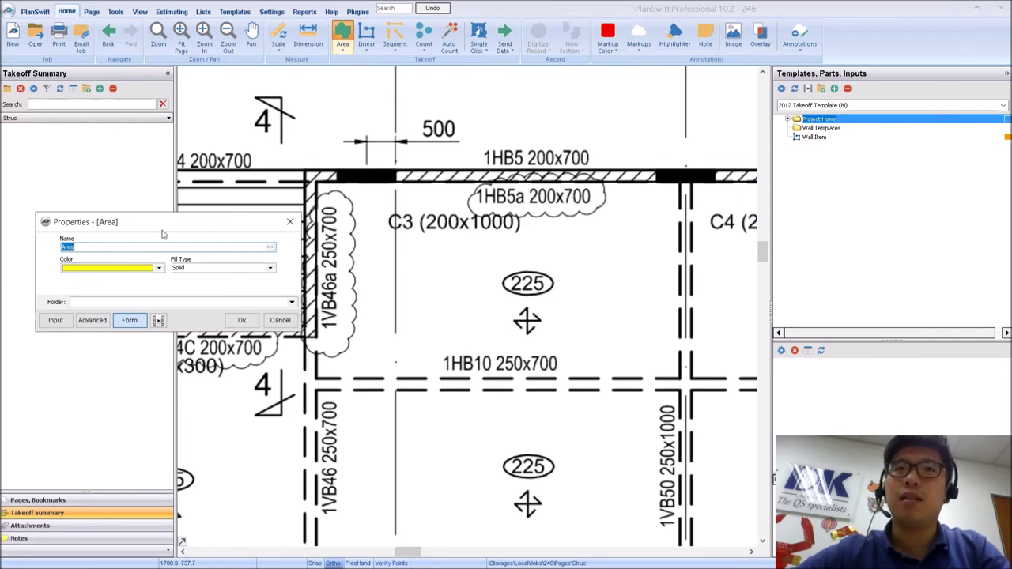
left_click(92, 272)
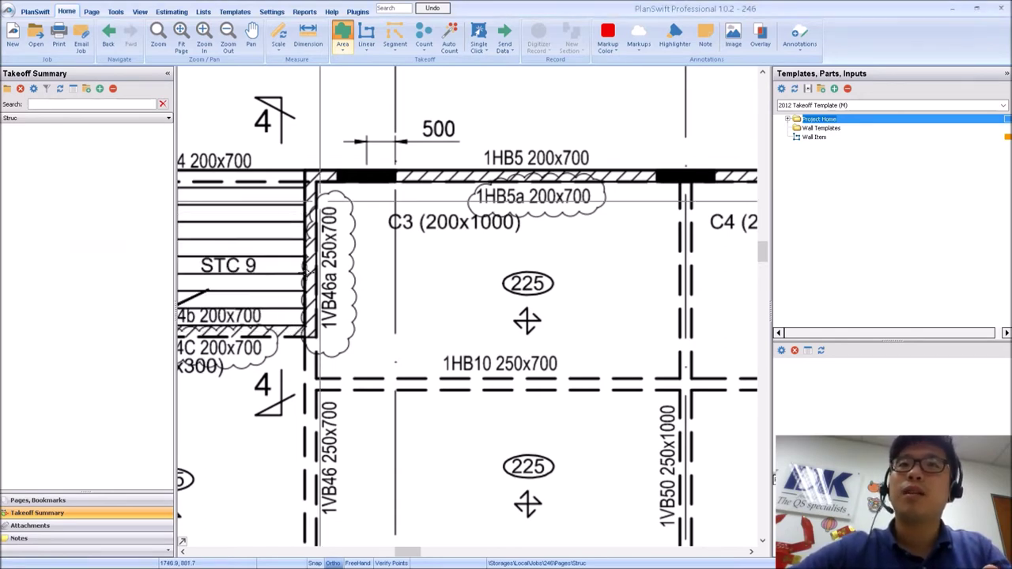
left_click(289, 325)
left_click(342, 40)
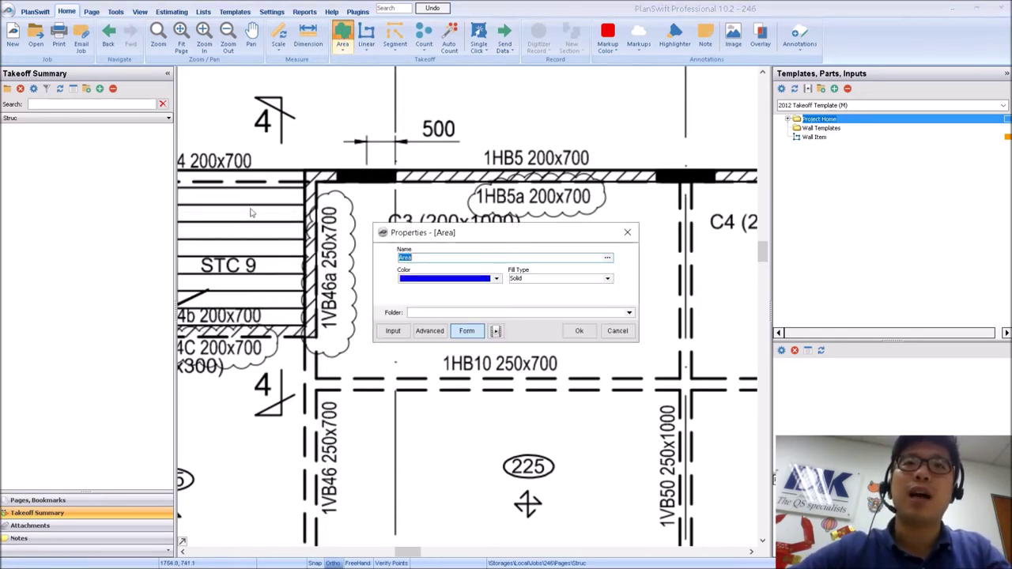
left_click_drag(444, 235, 110, 226)
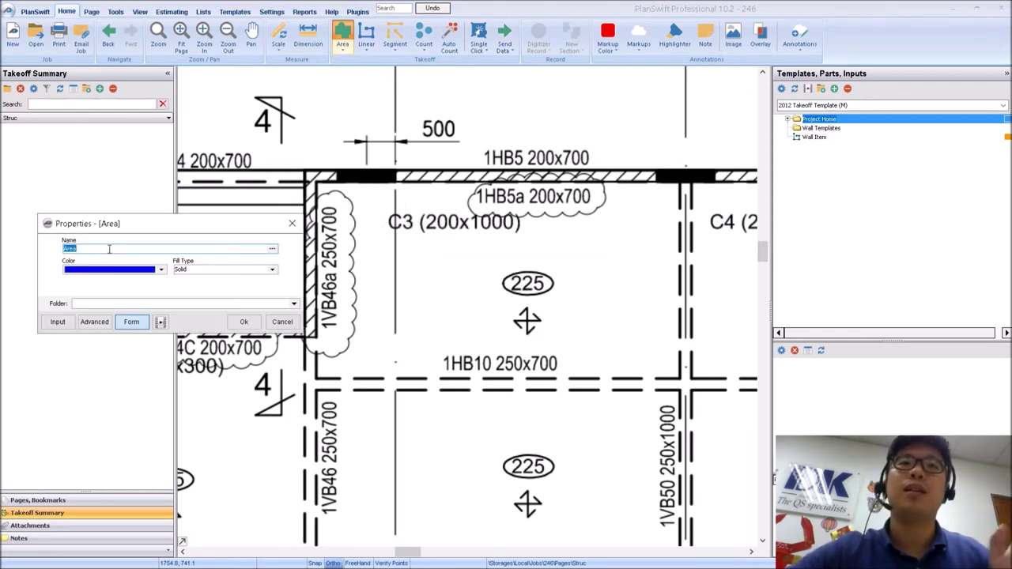
key("Return")
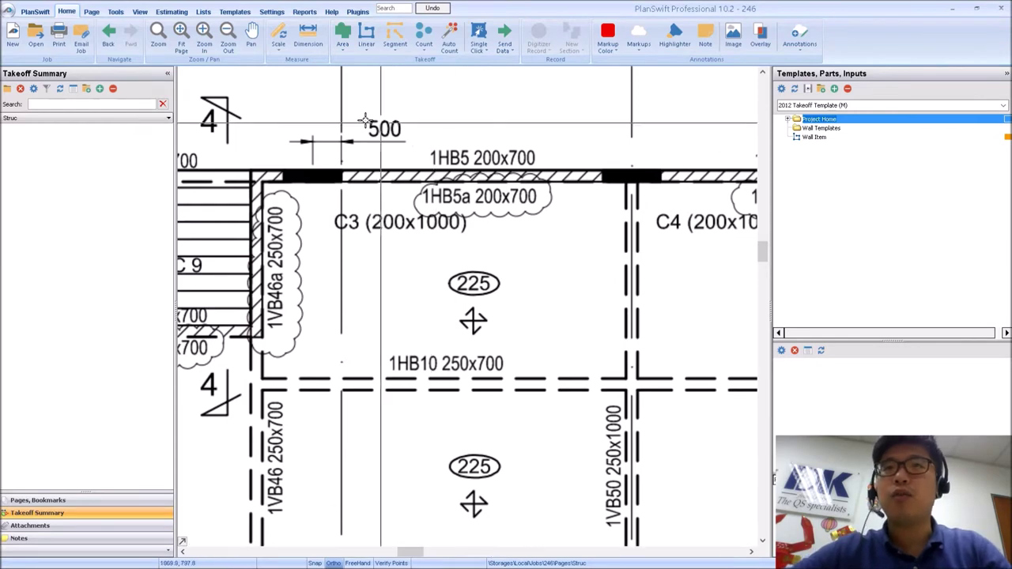
left_click(341, 35)
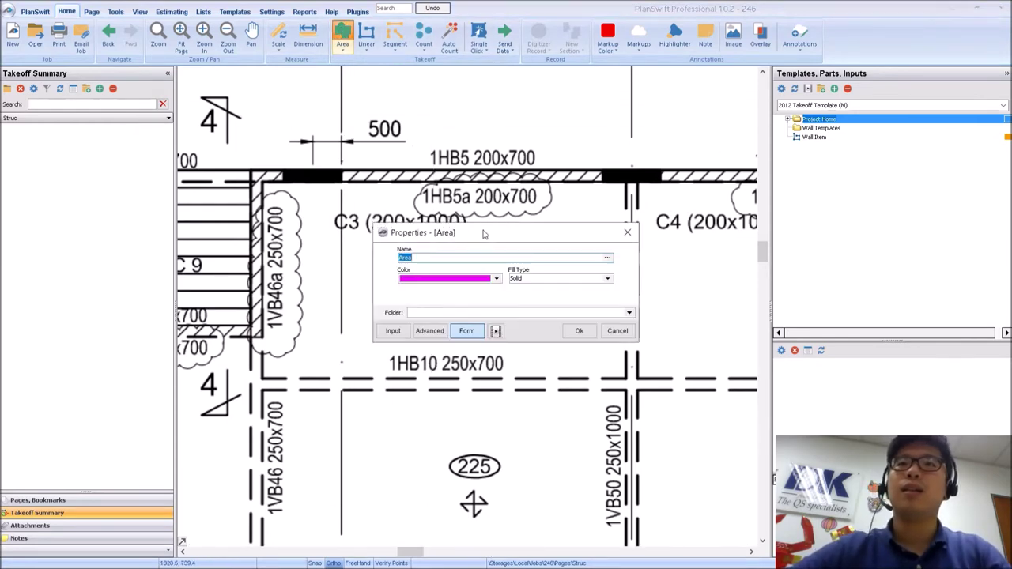
type("225mm thk")
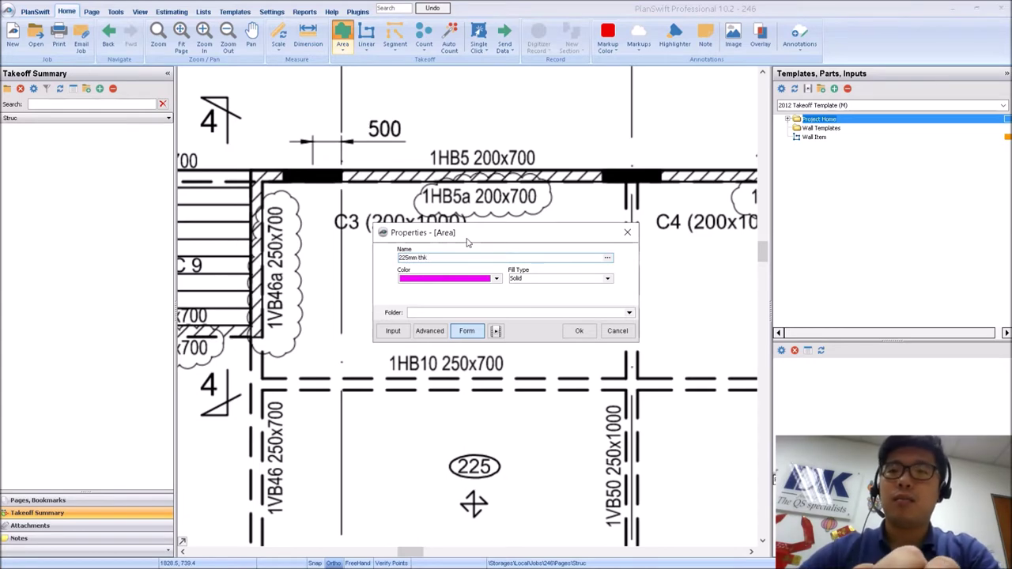
type(" slab")
left_click(578, 331)
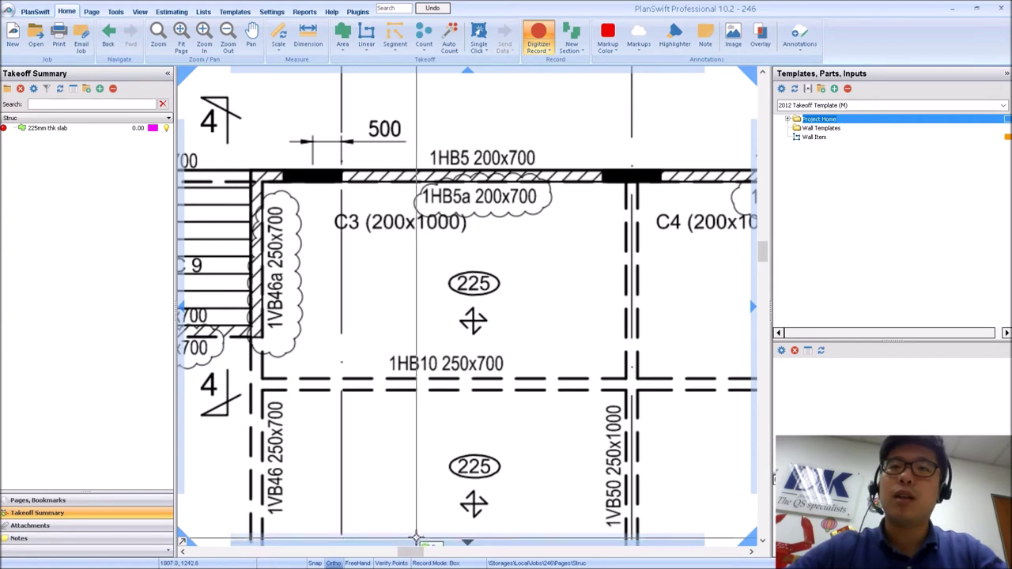
Trace the C3 bay corners between beams 1HB5 and 1HB10 as a 21.36 area
left_click(390, 348)
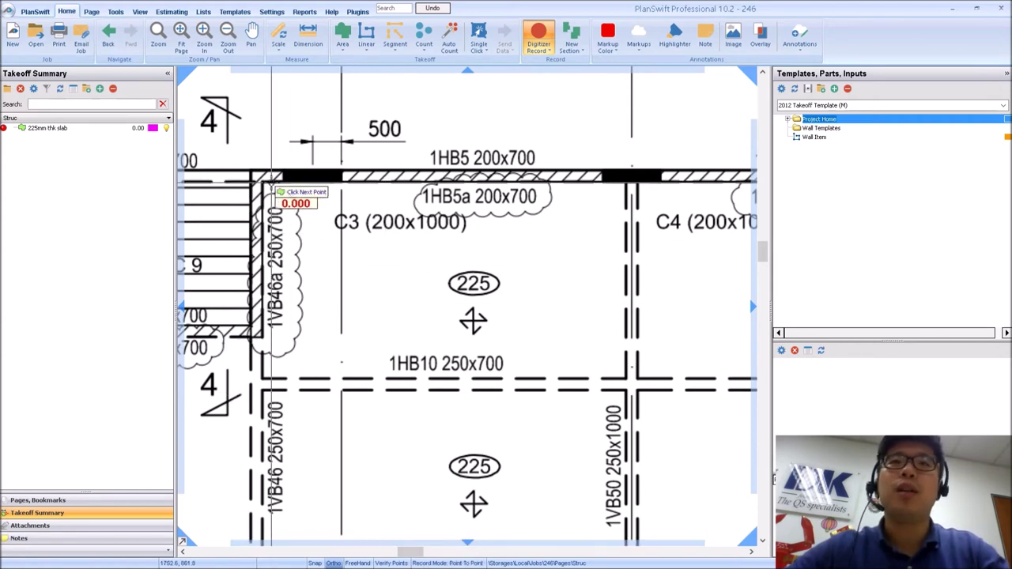
left_click(261, 183)
left_click(262, 378)
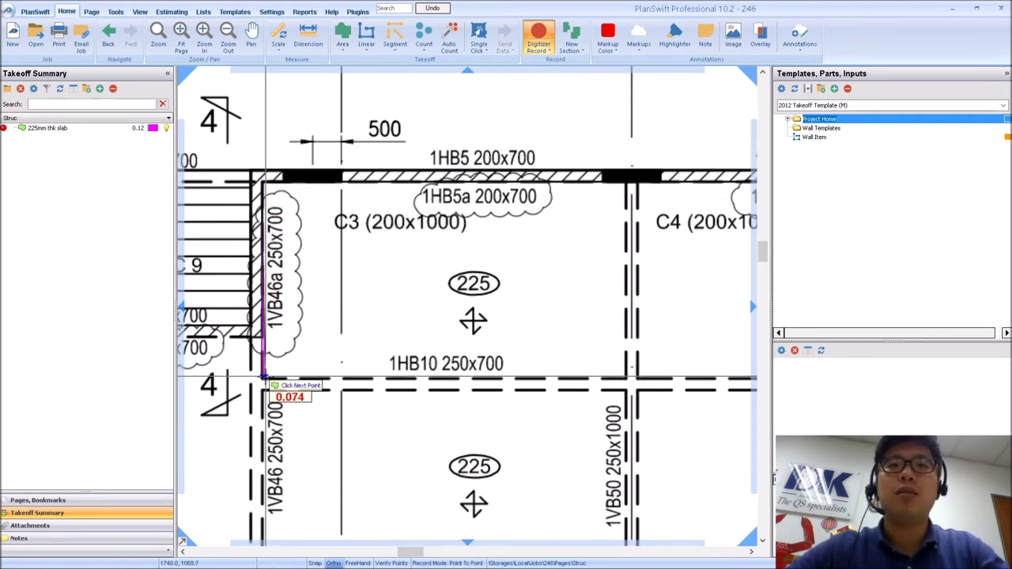
left_click(624, 377)
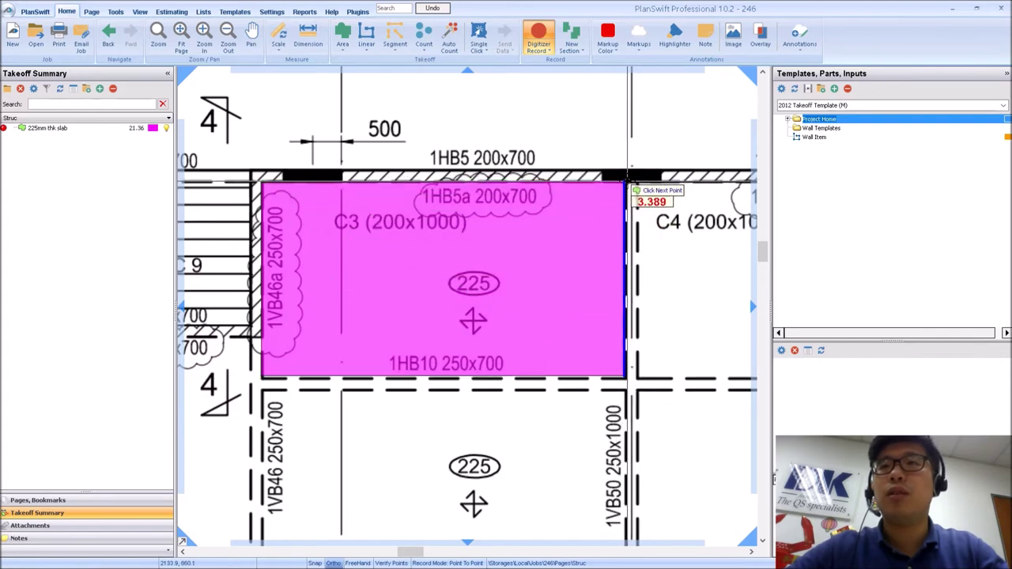
left_click(624, 183)
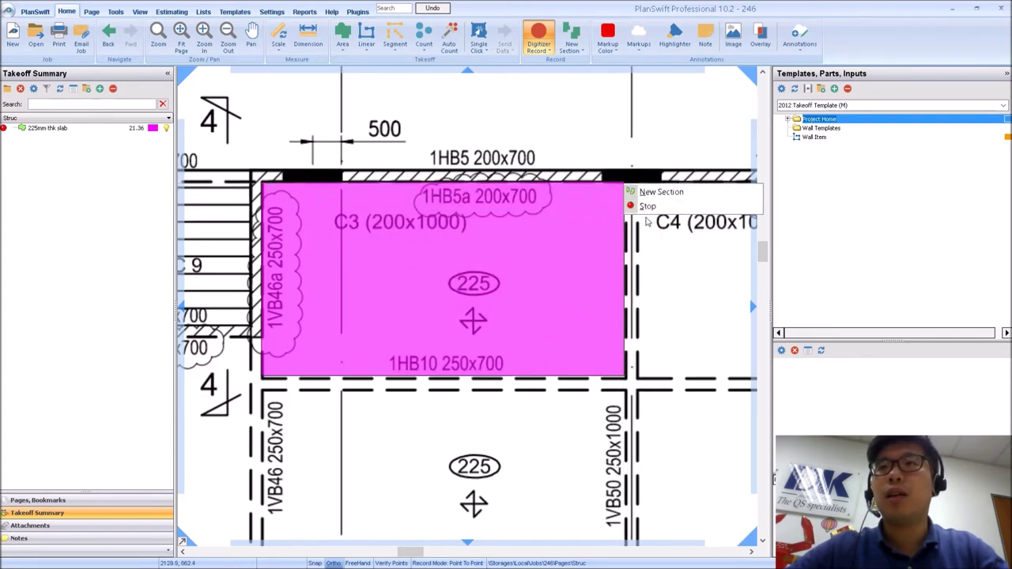
double_click(625, 183)
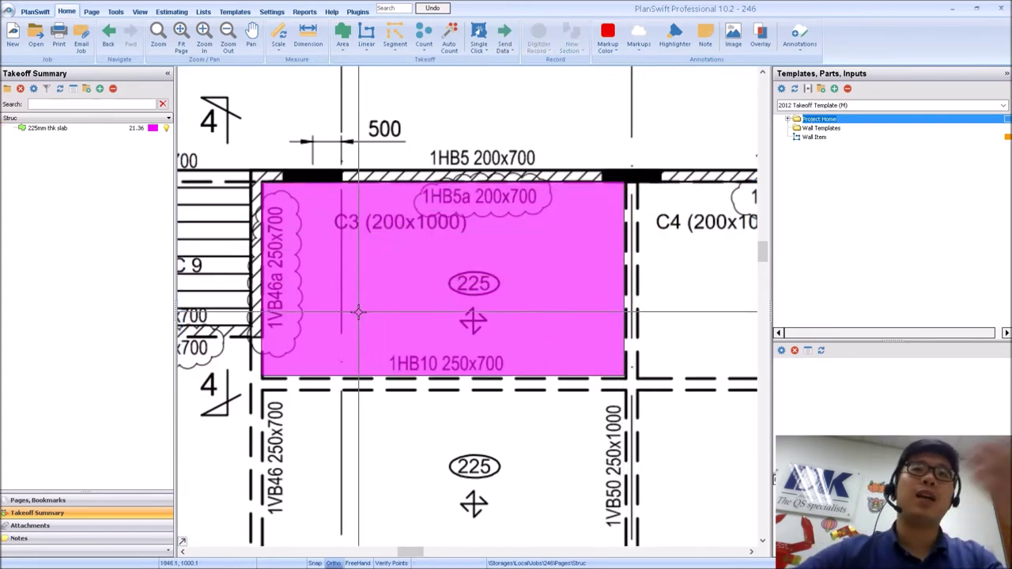
scroll(372, 300, "down", 3)
left_click_drag(410, 336, 336, 324)
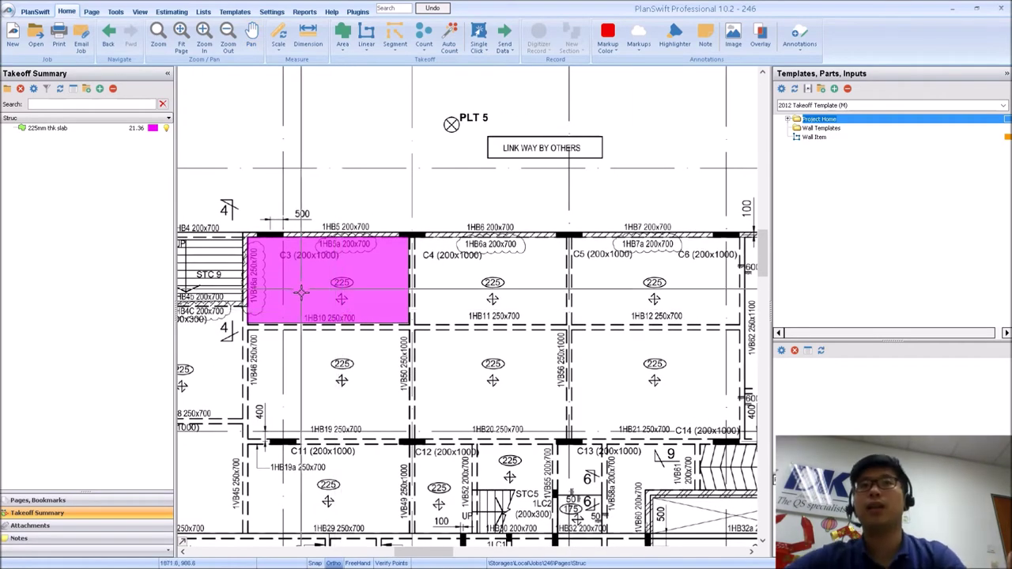
left_click(35, 128)
Box-draw the bay below C4 between 1HB11 and 1HB20, raising the slab total to 47.00
left_click(5, 134)
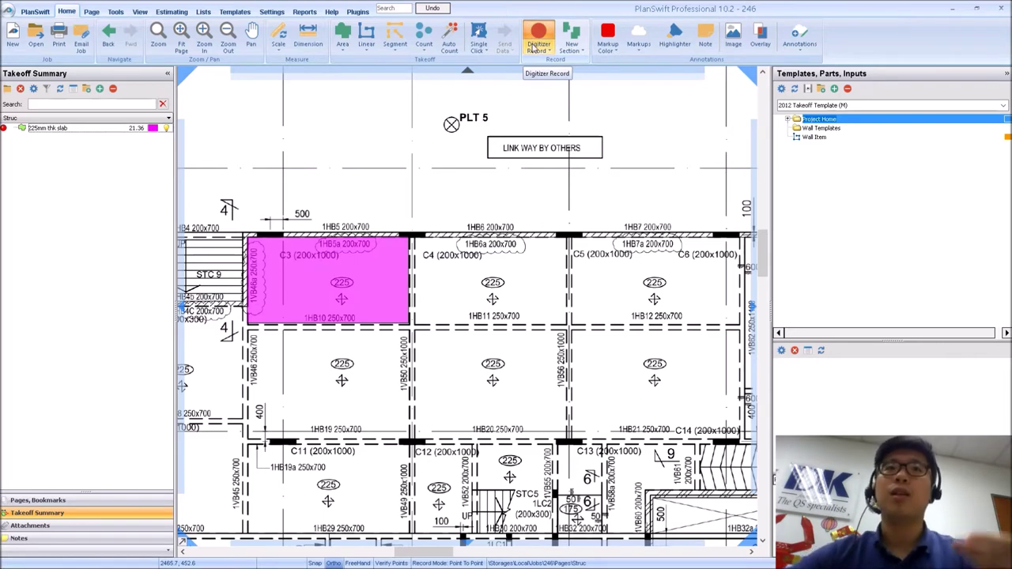
left_click(536, 47)
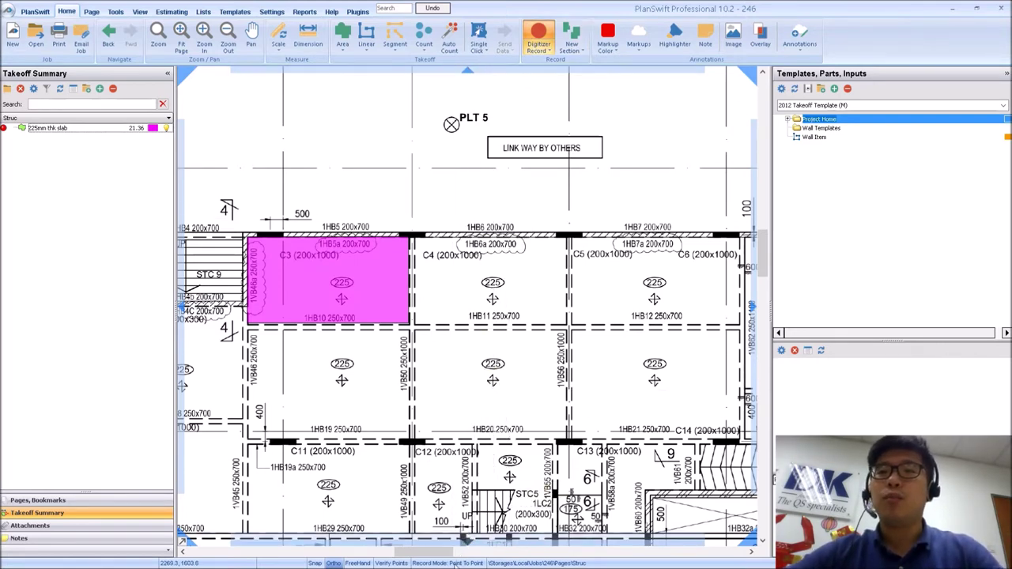
left_click(414, 332)
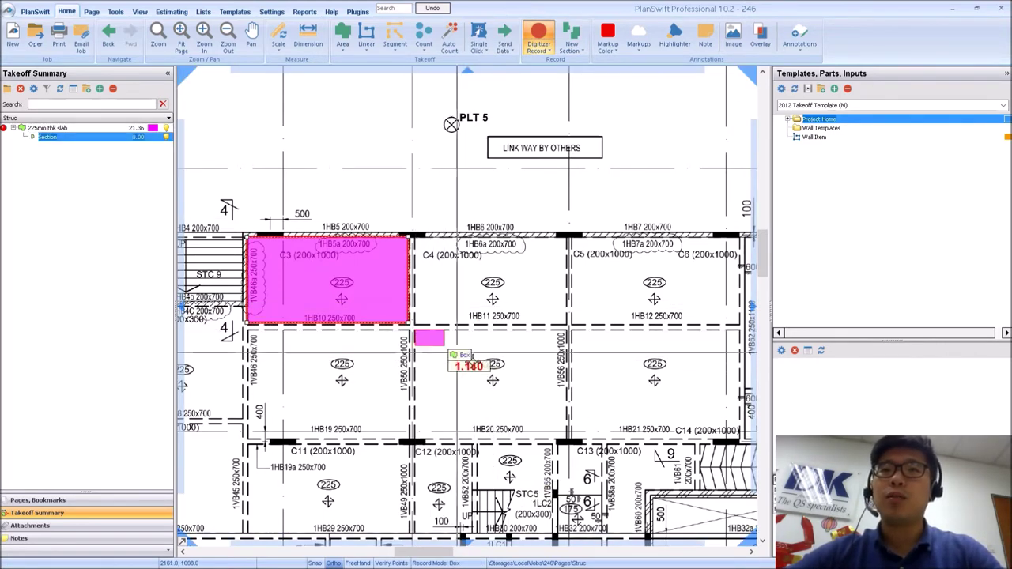
left_click(566, 439)
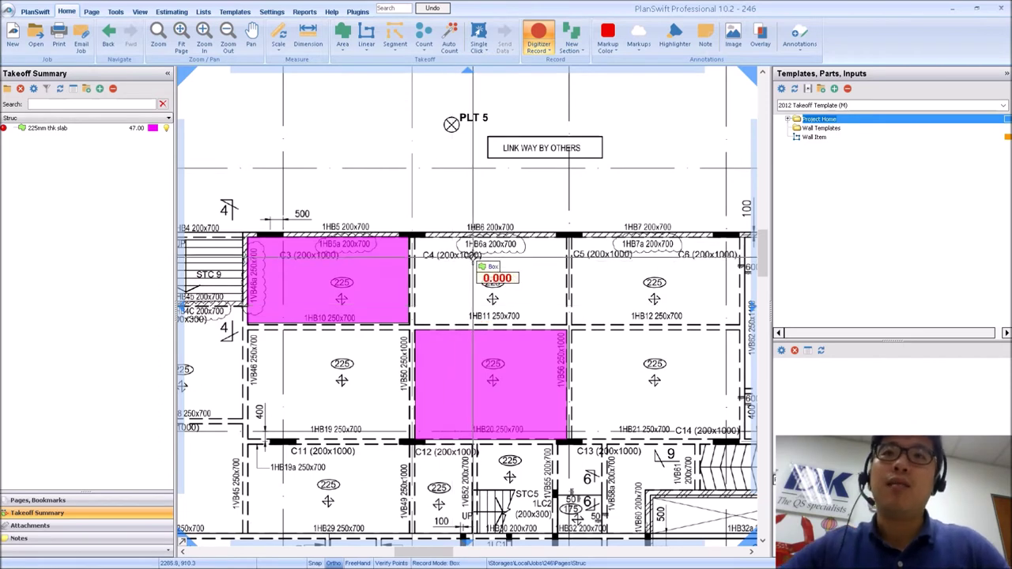
key("Escape")
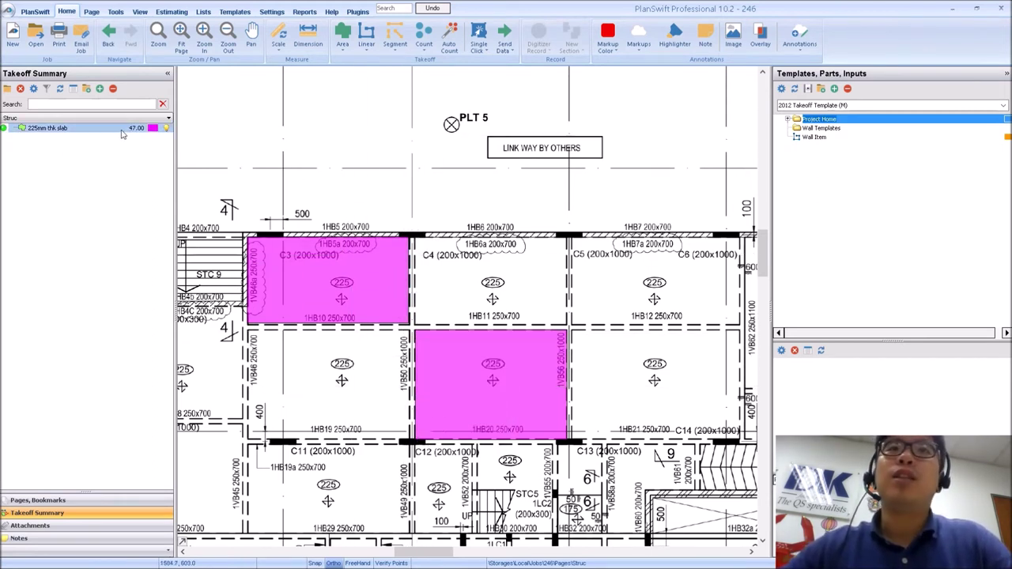
left_click(122, 129)
Turn on Show Label for the 21.36 SQ M and 25.64 SQ M slab areas
mouse_move(285, 254)
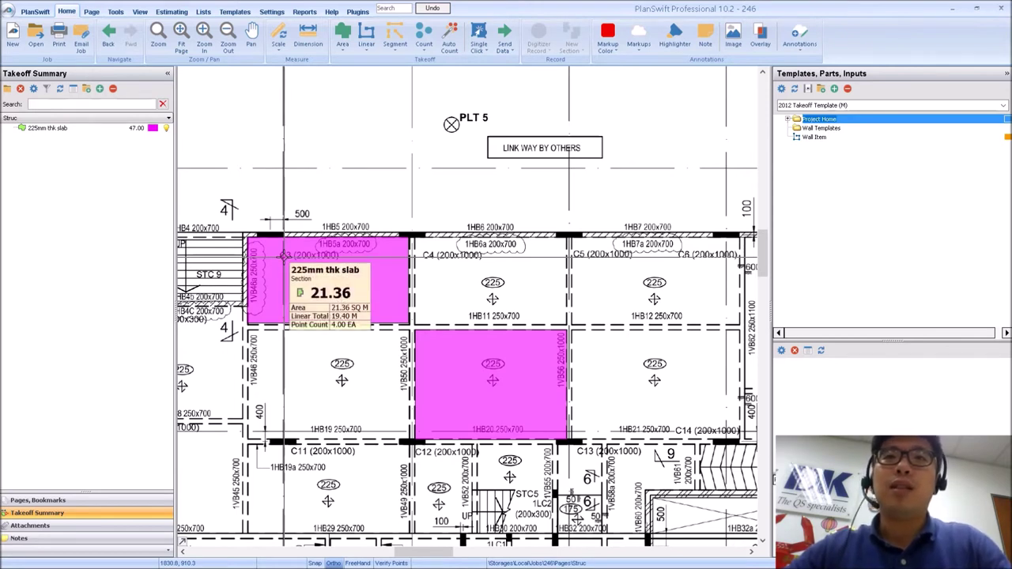
mouse_move(461, 340)
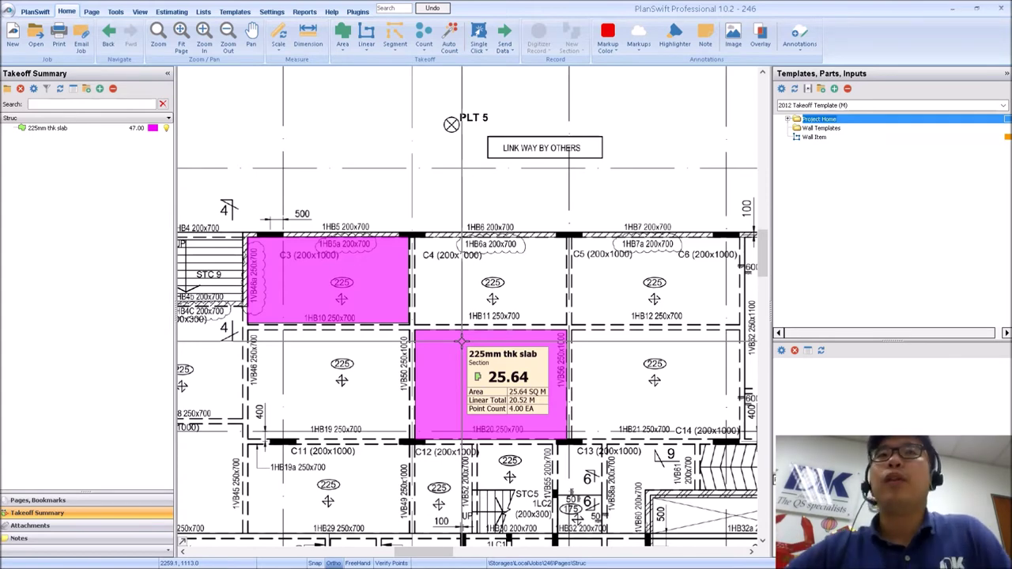
right_click(310, 261)
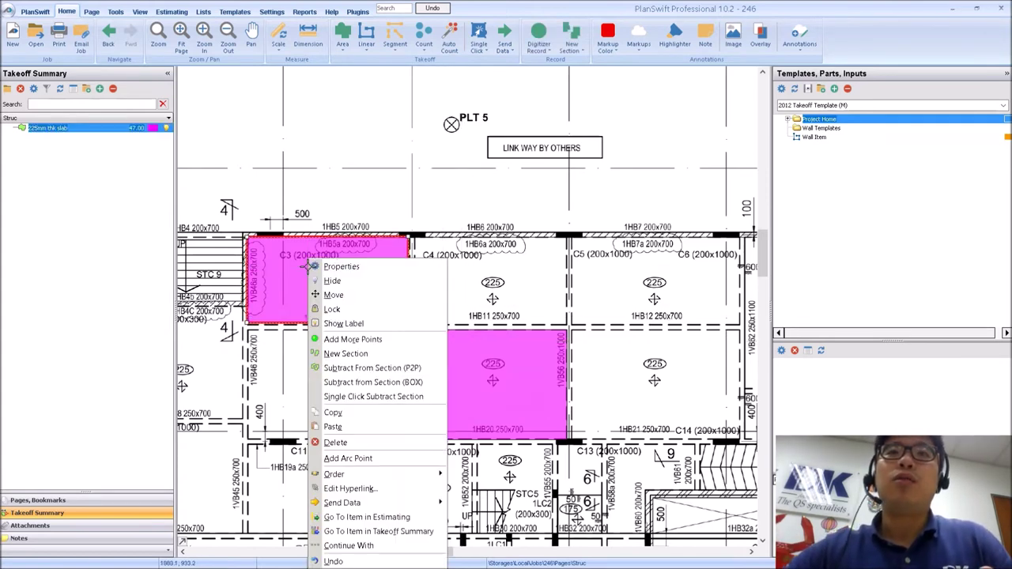
left_click(343, 323)
right_click(493, 364)
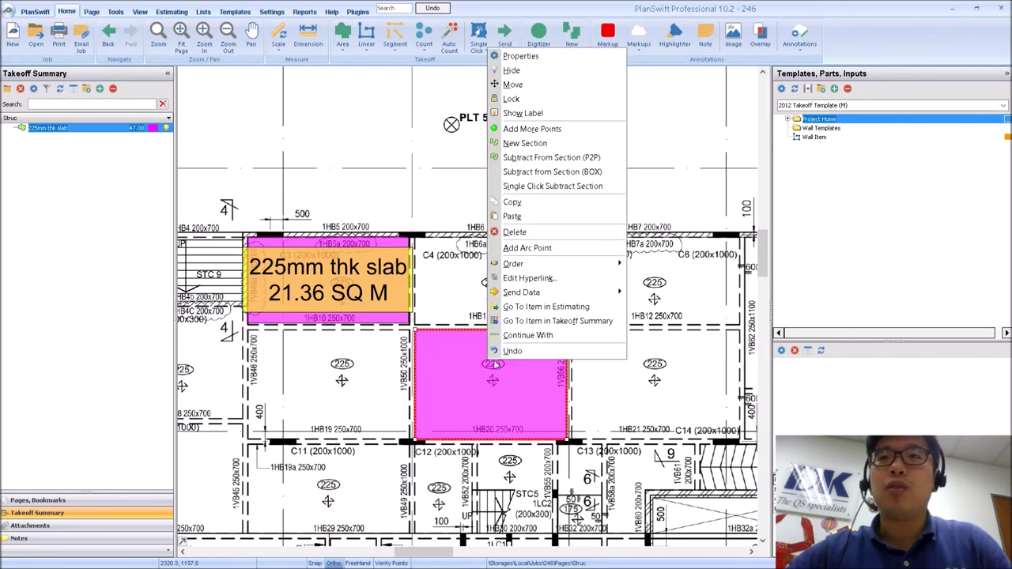
left_click(522, 113)
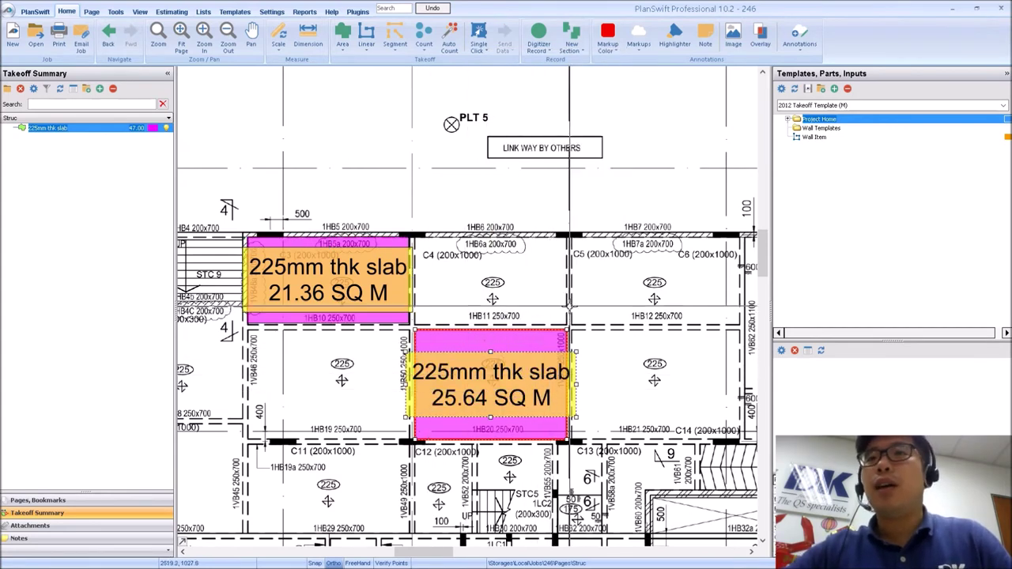
left_click(571, 312)
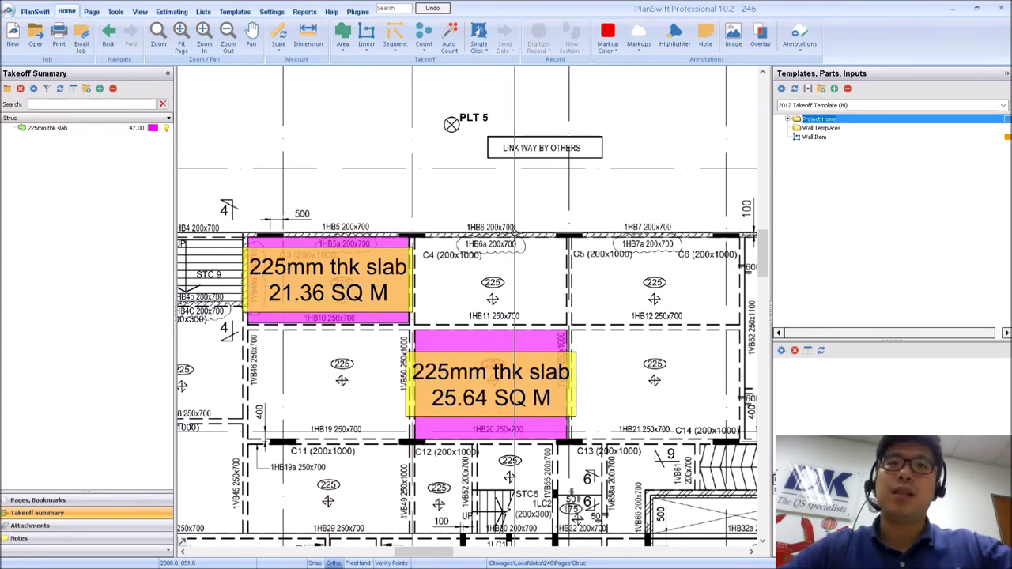
Switch to the estimating list and open the Advanced properties of '225mm thk slab'
left_click(173, 12)
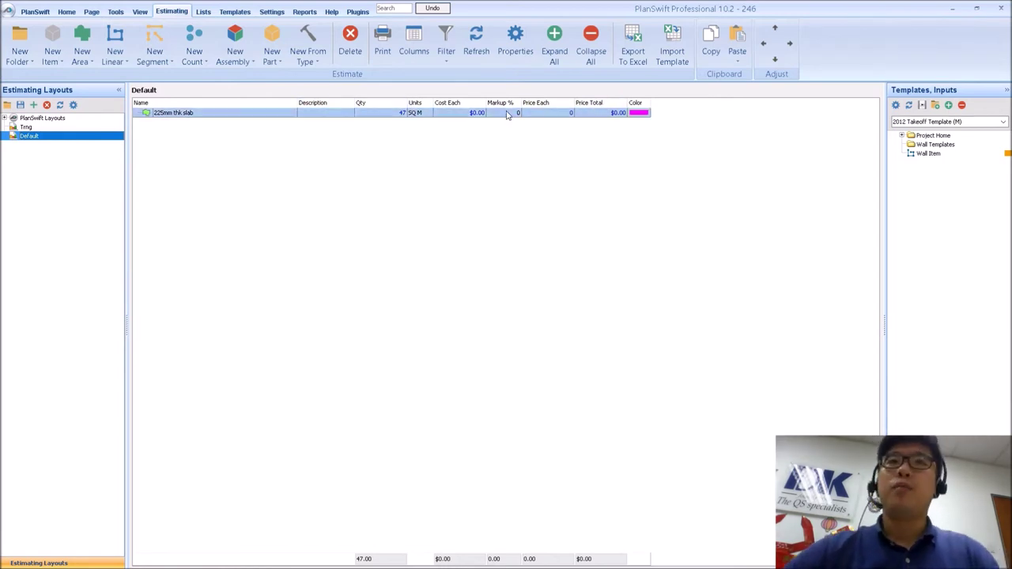
double_click(196, 115)
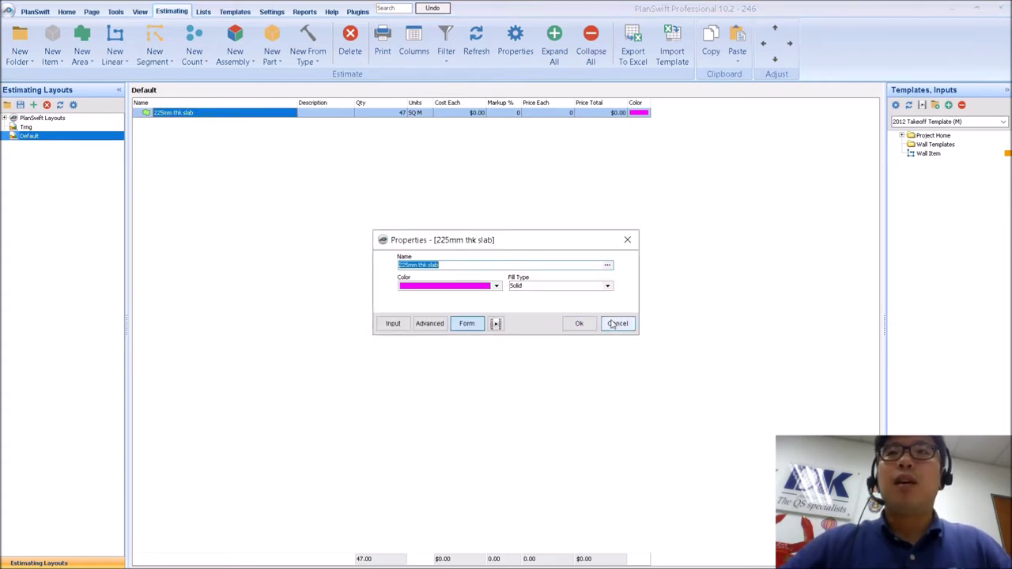
left_click(618, 323)
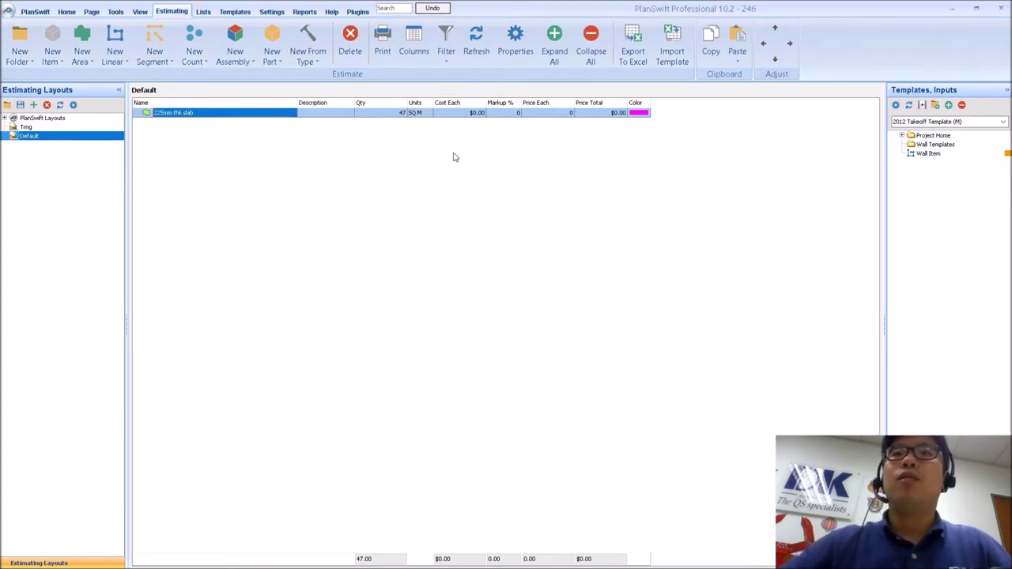
double_click(187, 115)
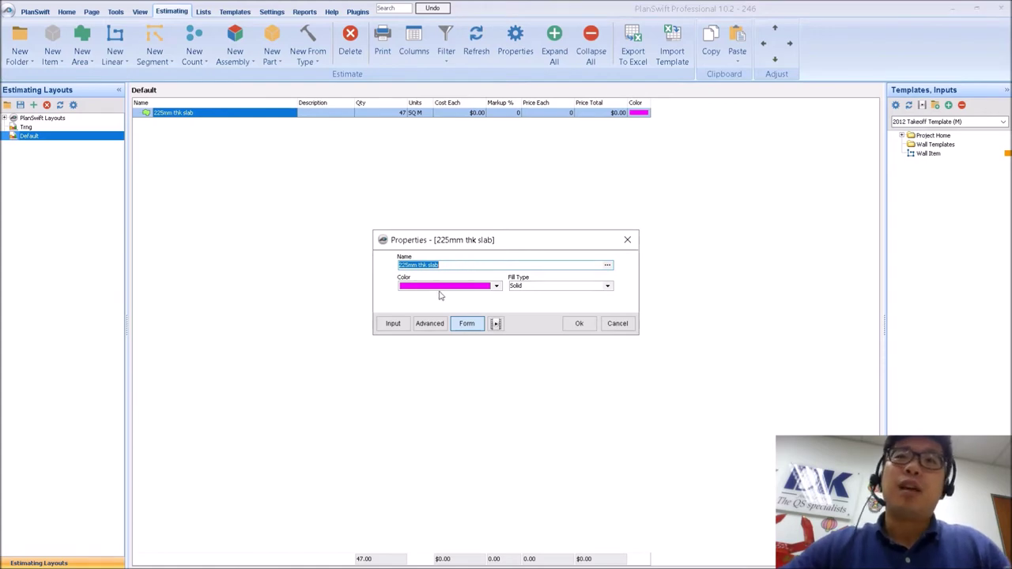
left_click(425, 324)
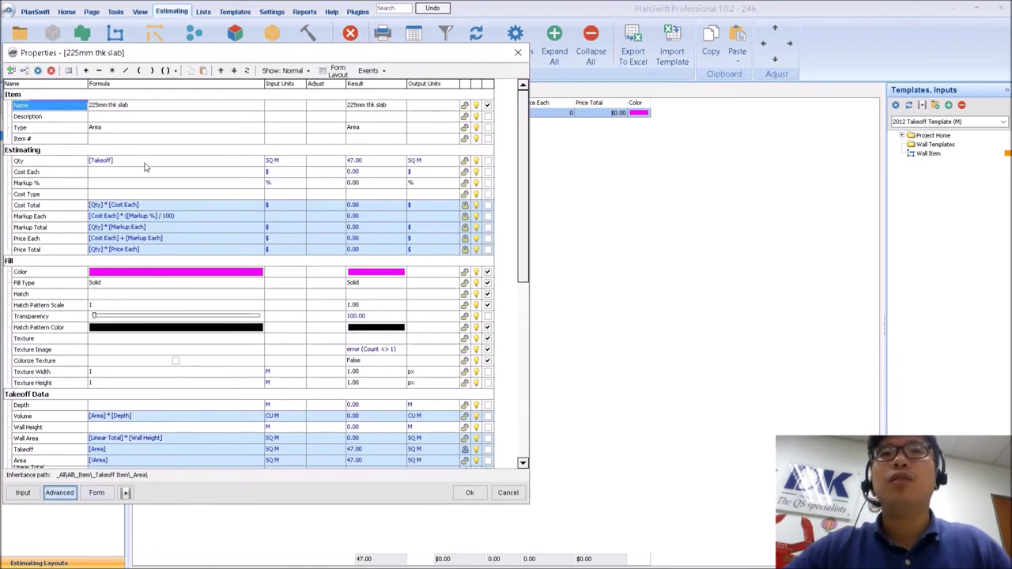
Inspect the Depth and Volume entries under Takeoff Data, then Cancel without changes
left_click_drag(146, 60, 313, 65)
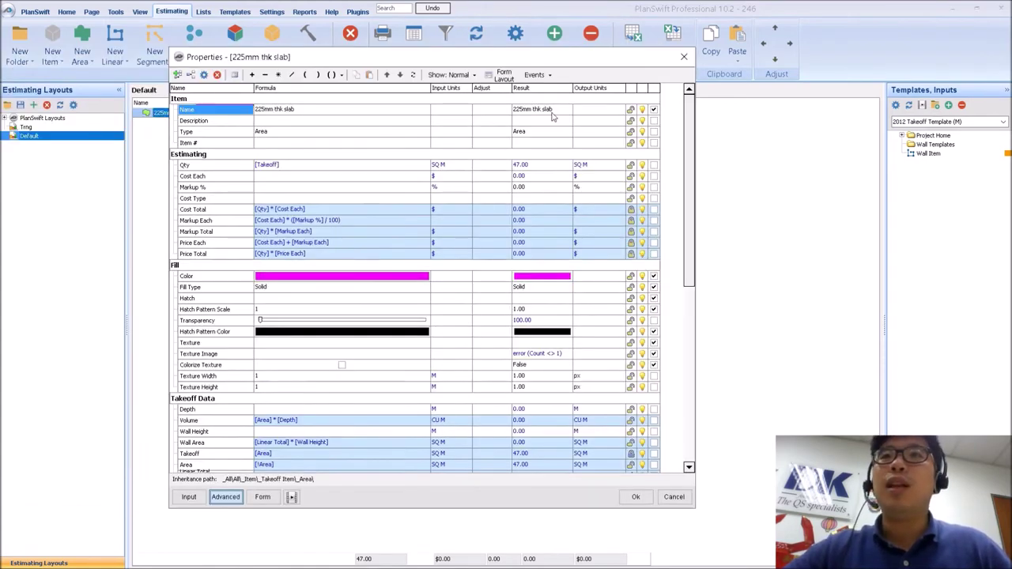
scroll(346, 321, "down", 1)
scroll(346, 322, "down", 4)
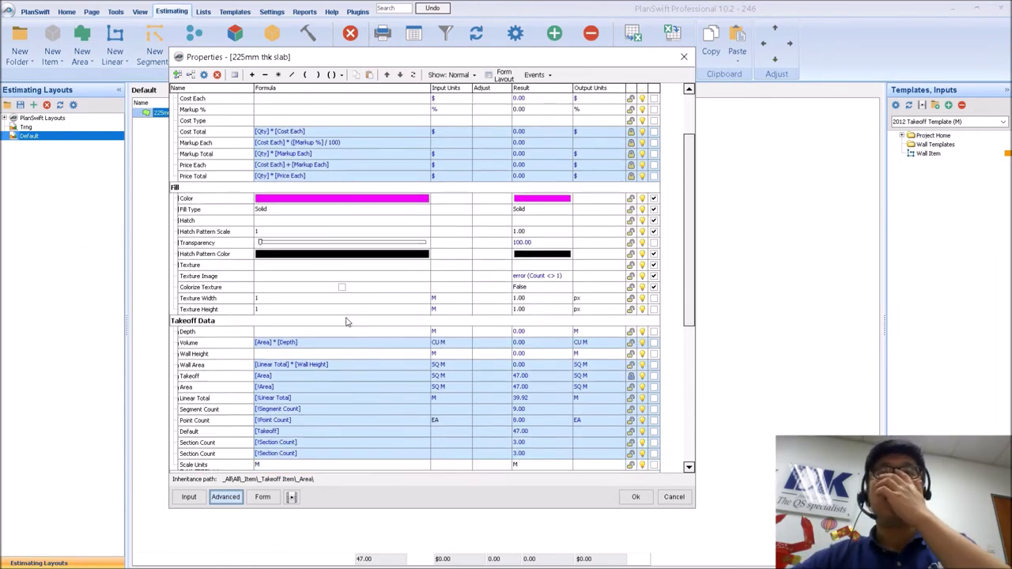
scroll(347, 322, "down", 3)
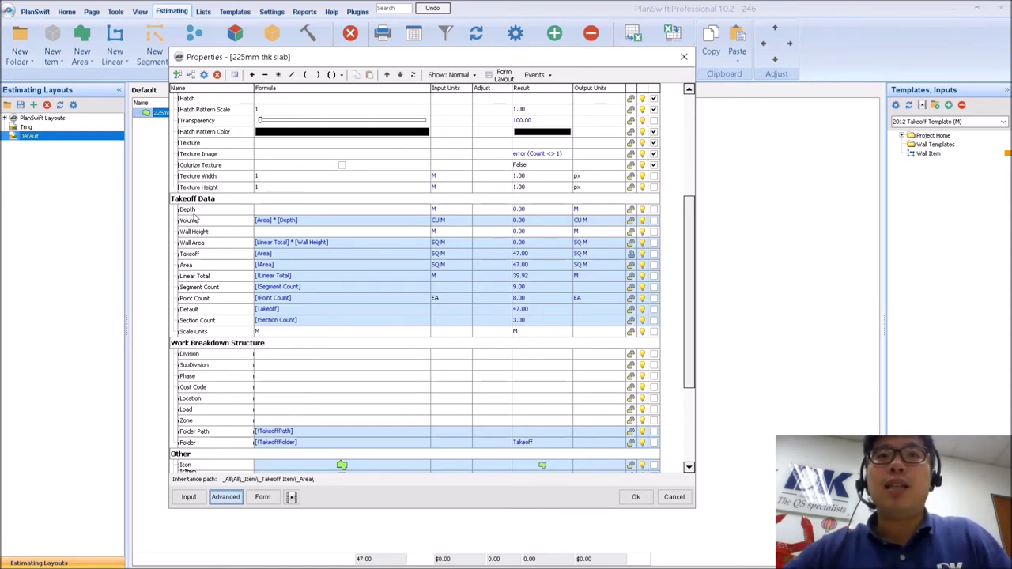
left_click(195, 213)
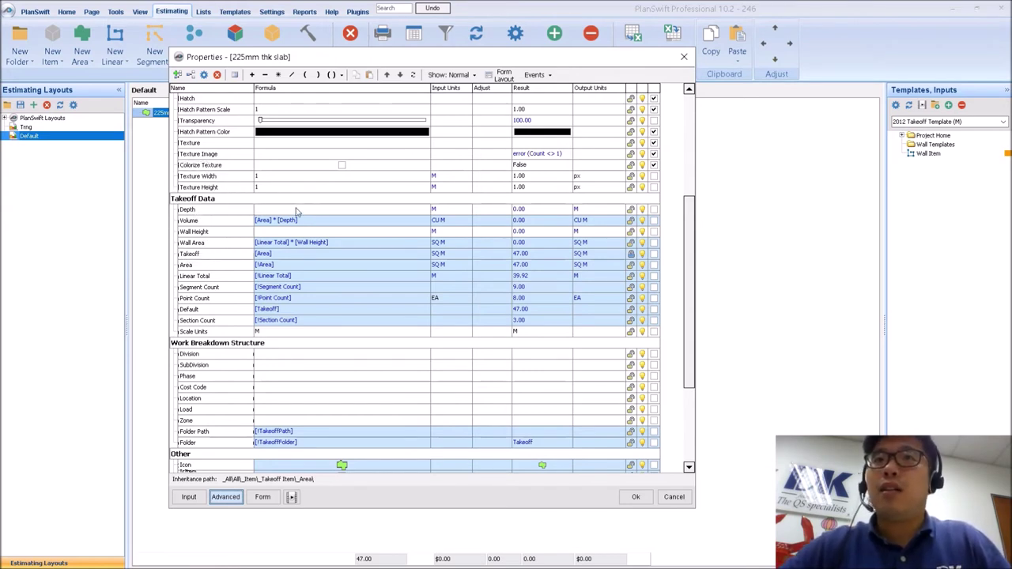
left_click(200, 220)
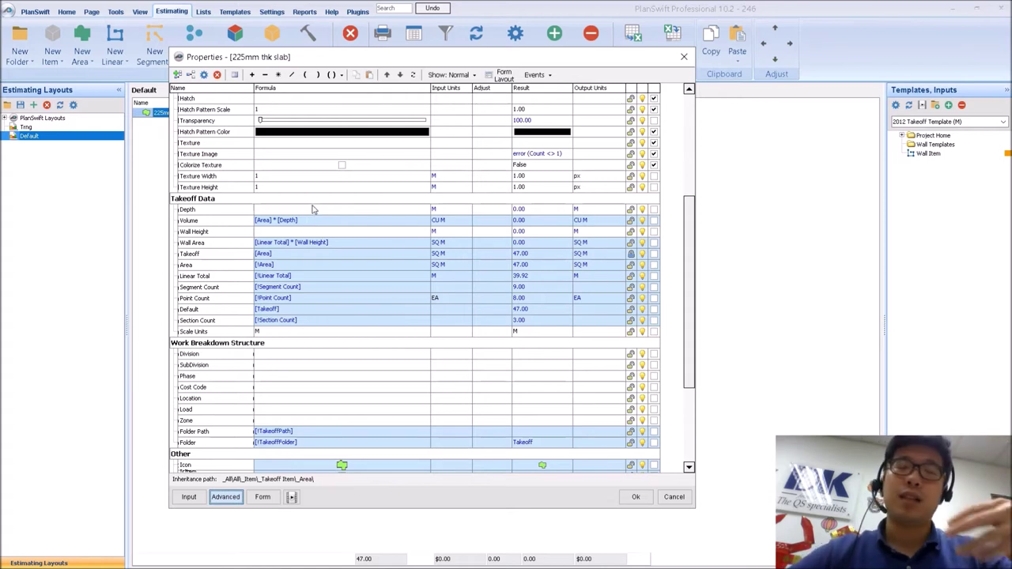
left_click(673, 498)
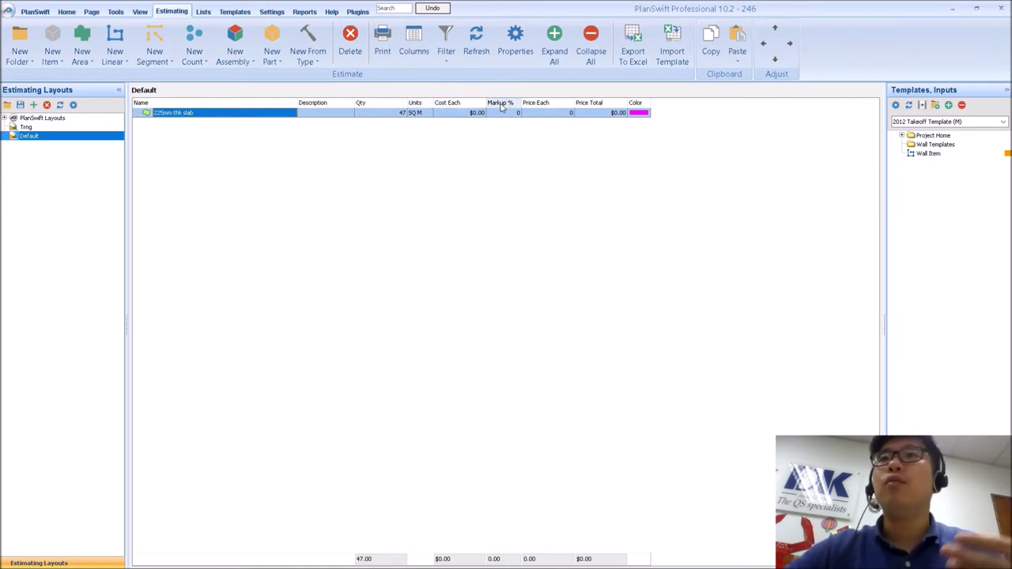
Add an estimate column 'Depth' of Number type with Show Units ticked
left_click(417, 53)
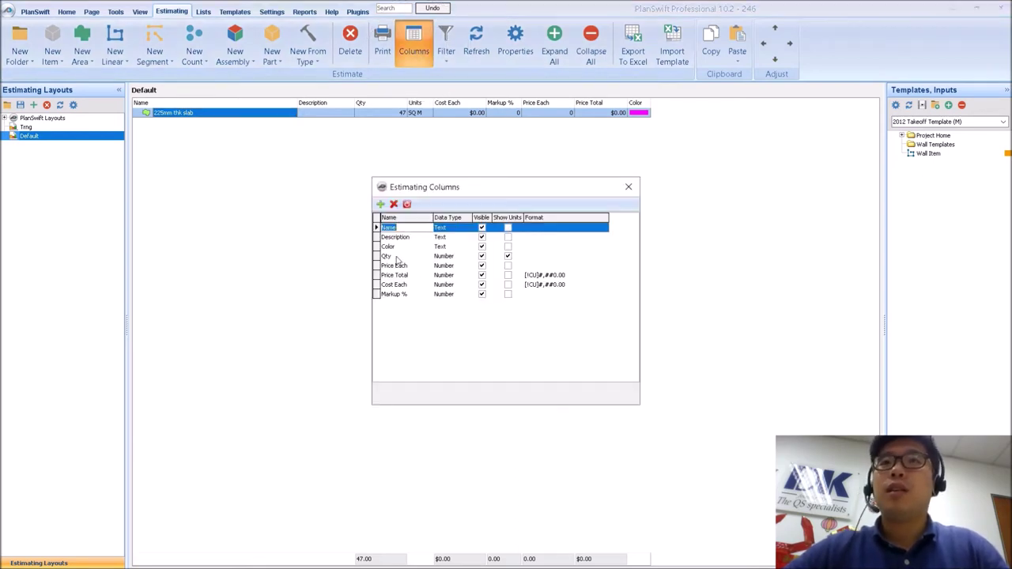
left_click(482, 265)
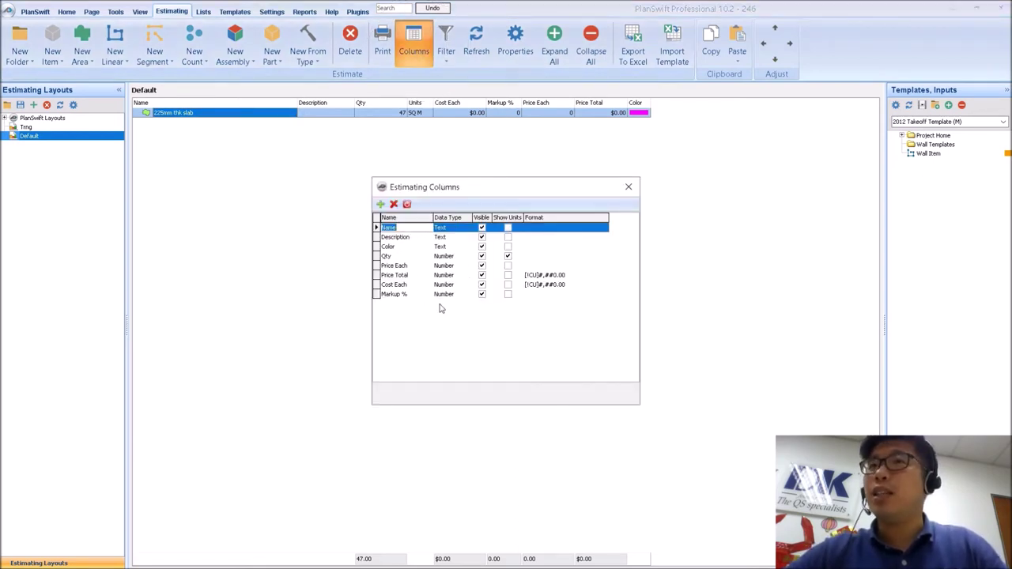
left_click(381, 204)
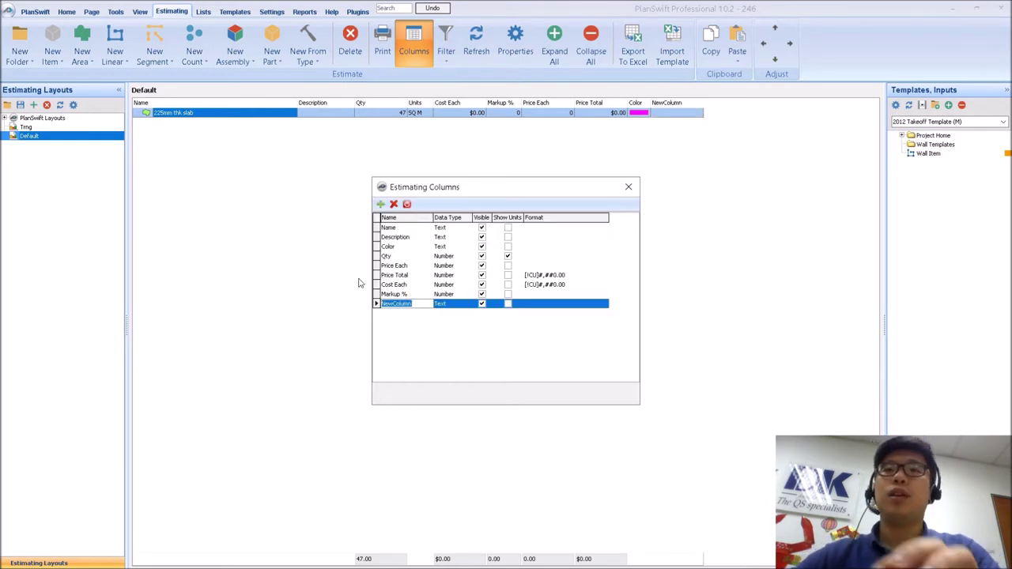
type("Depth")
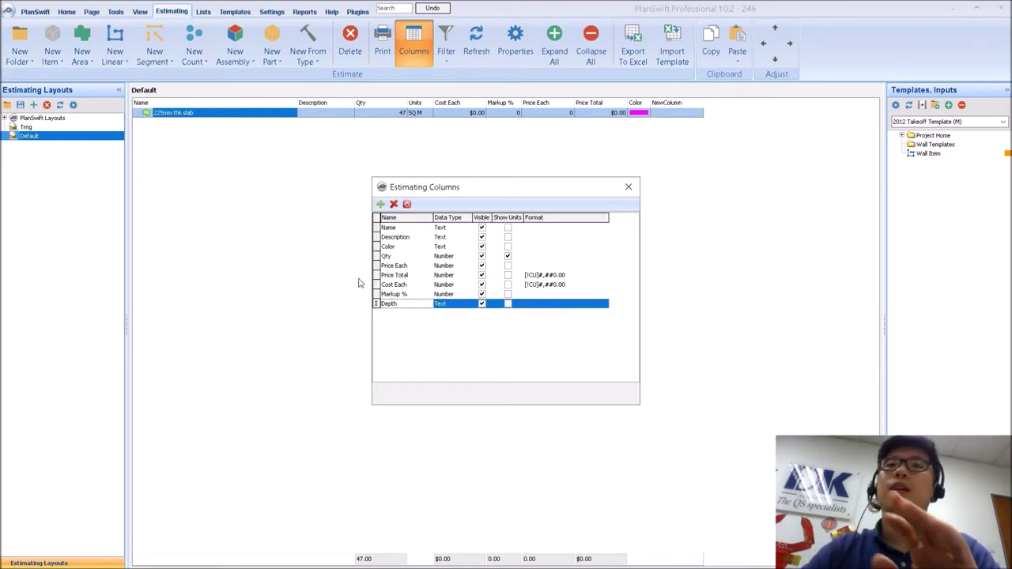
key("Tab")
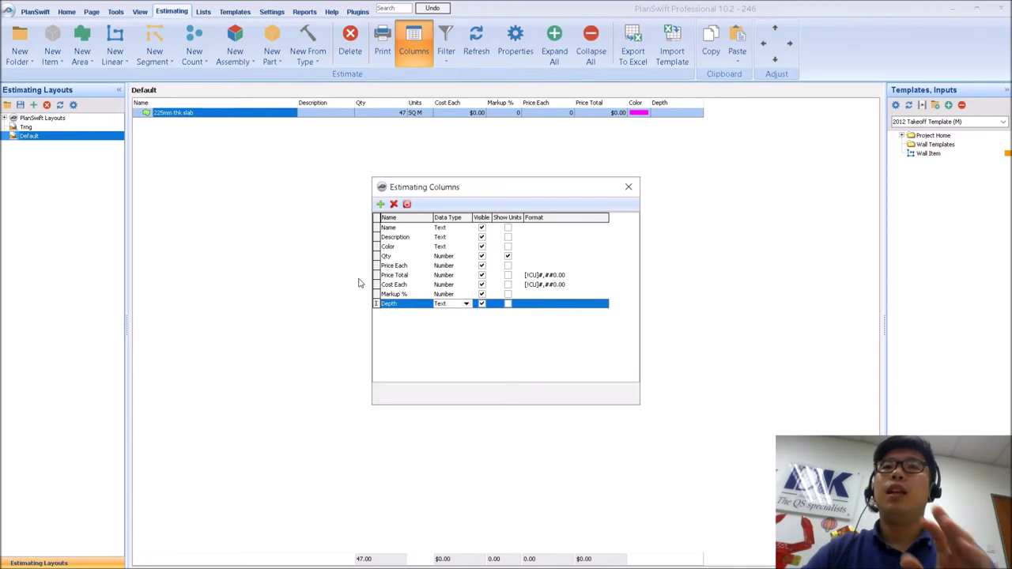
left_click(466, 305)
left_click(447, 320)
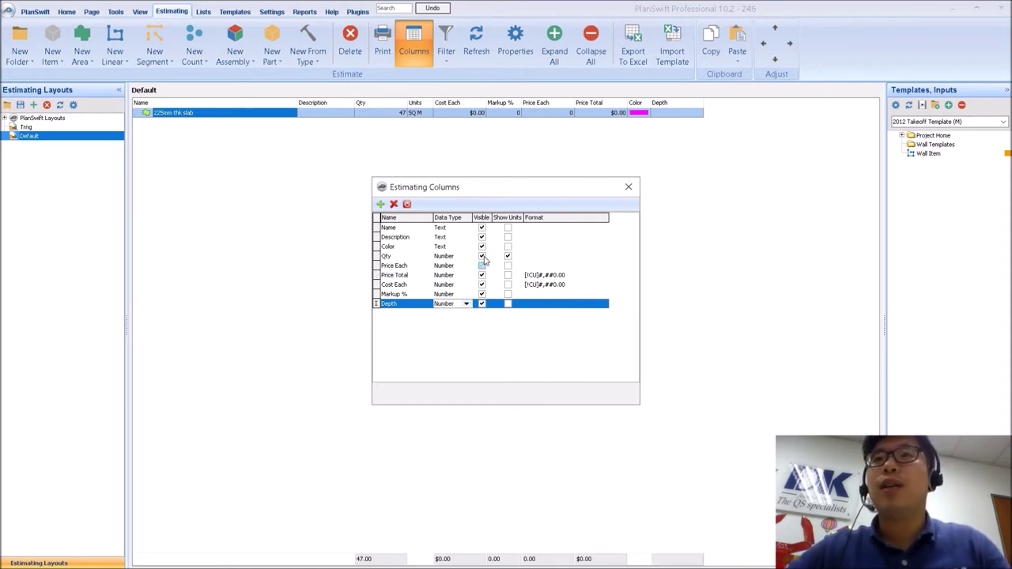
left_click(508, 303)
left_click(511, 303)
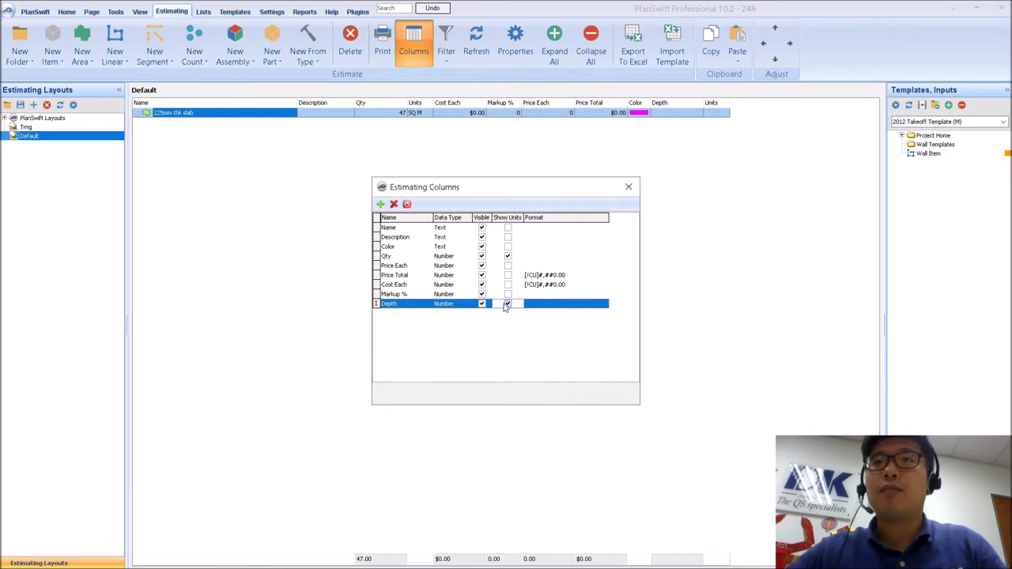
Add a Number-type 'Volume' column to the estimate list
left_click(380, 204)
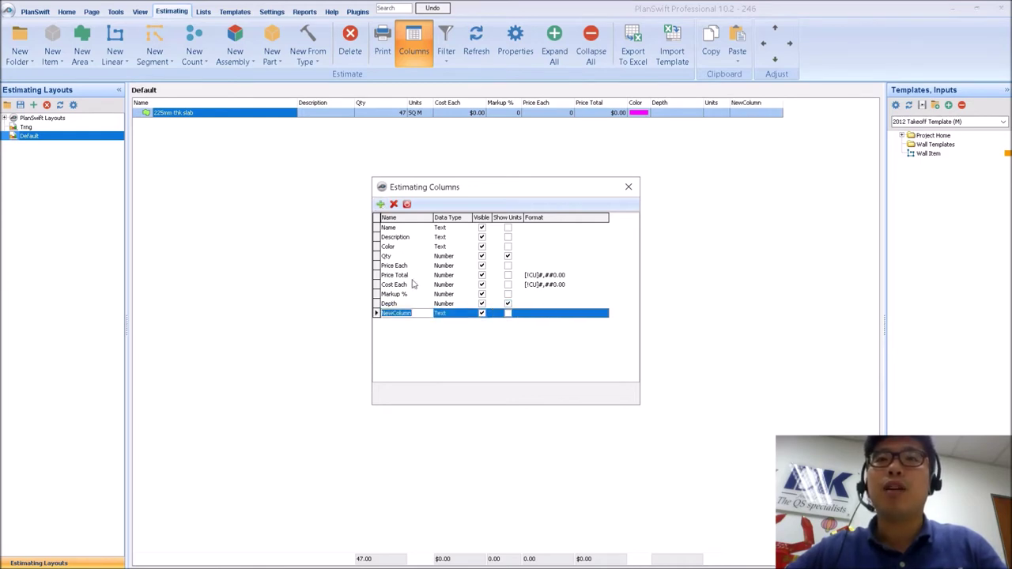
type("Volume")
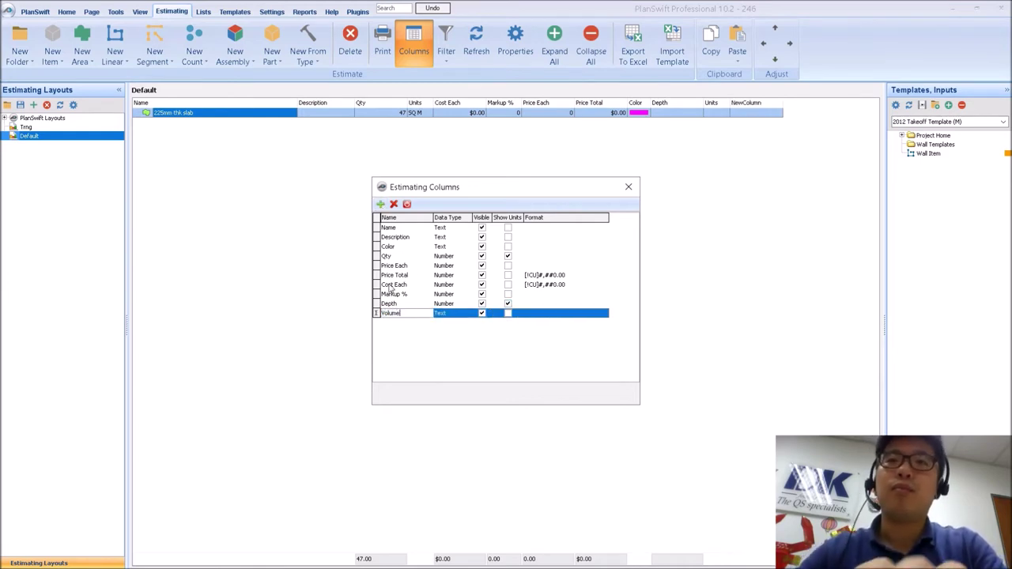
left_click(481, 313)
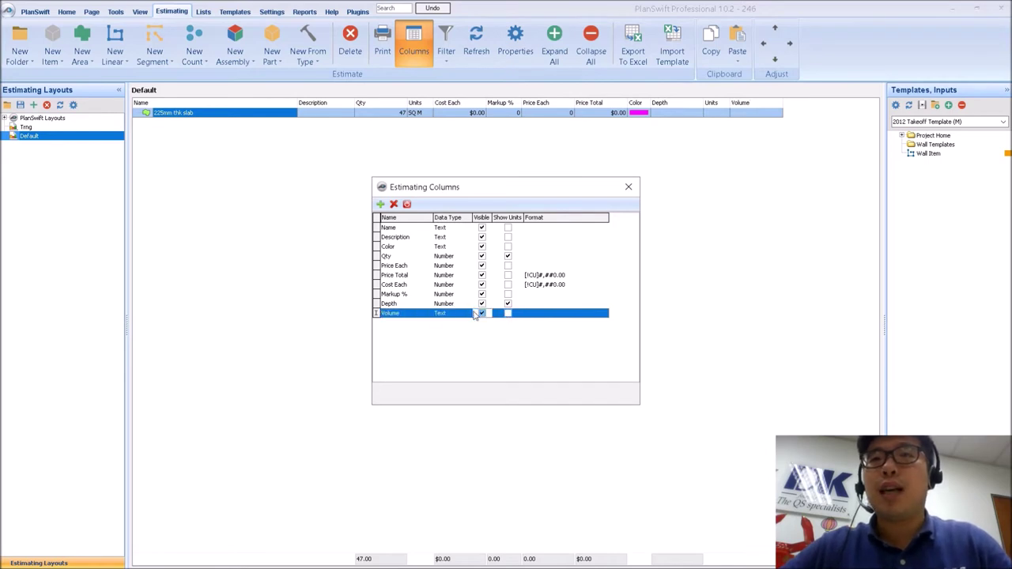
left_click(469, 314)
left_click(469, 314)
left_click(446, 327)
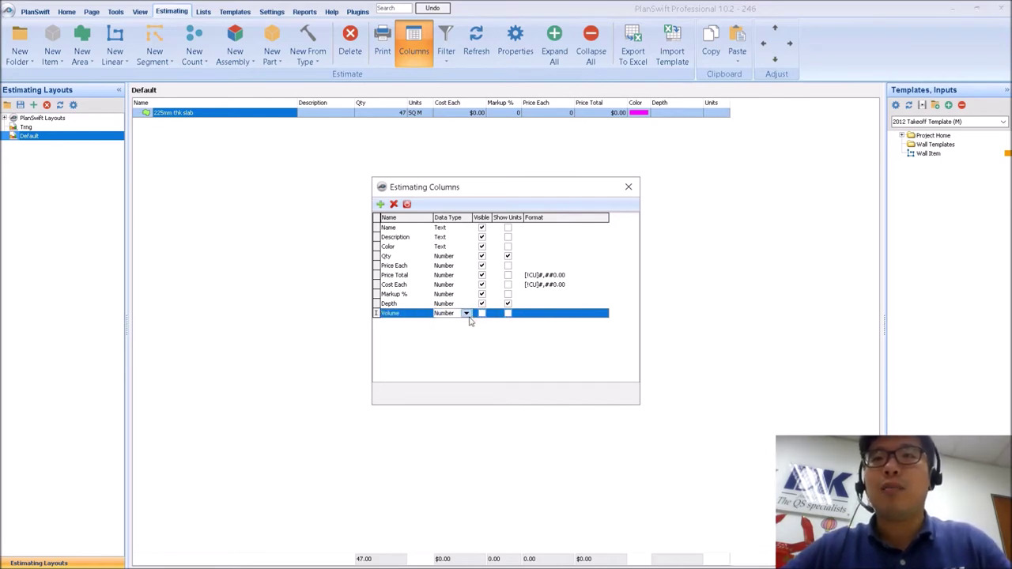
left_click(482, 313)
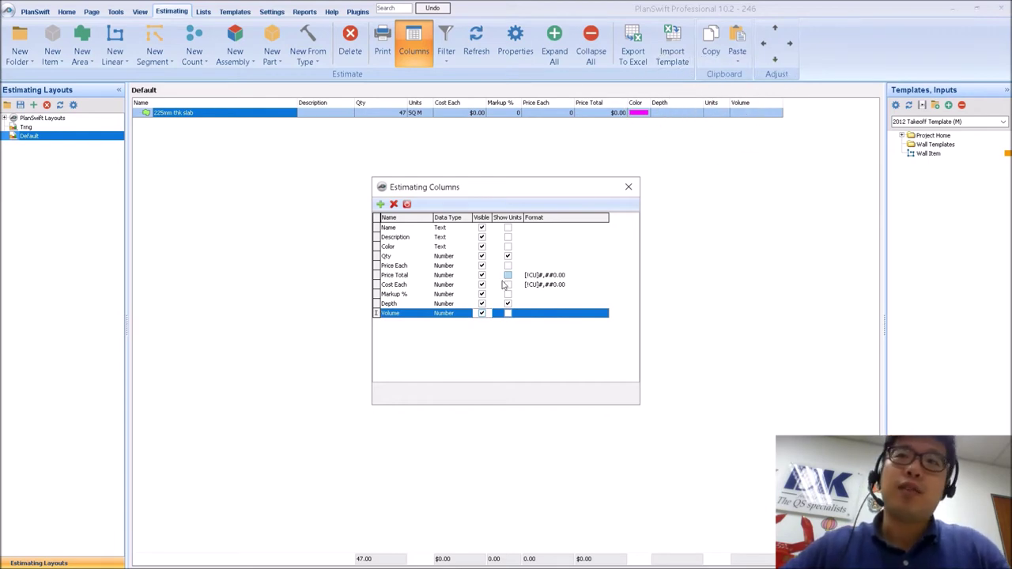
Untick Show Units on the Depth column and close Estimating Columns
left_click(508, 304)
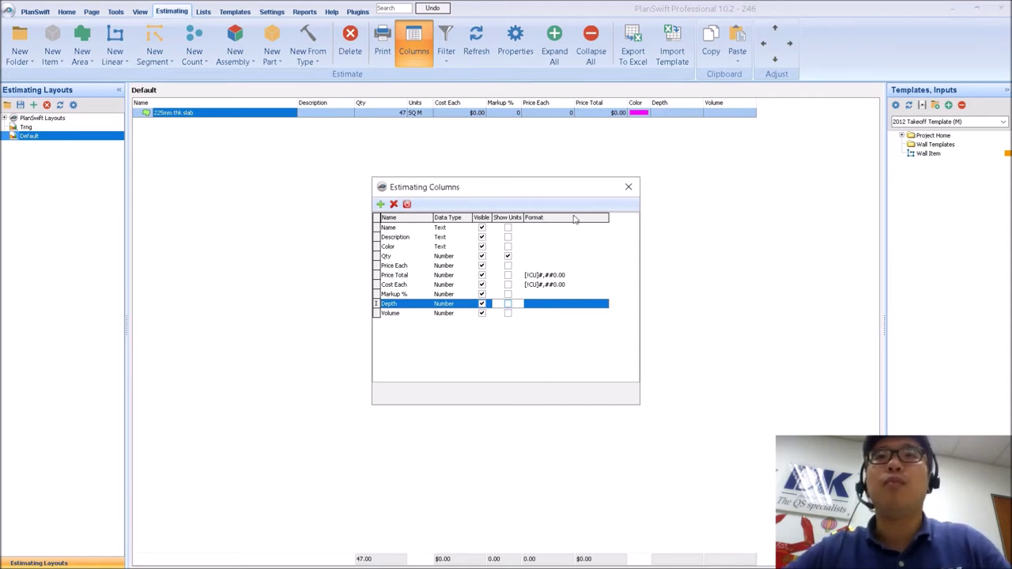
left_click(628, 187)
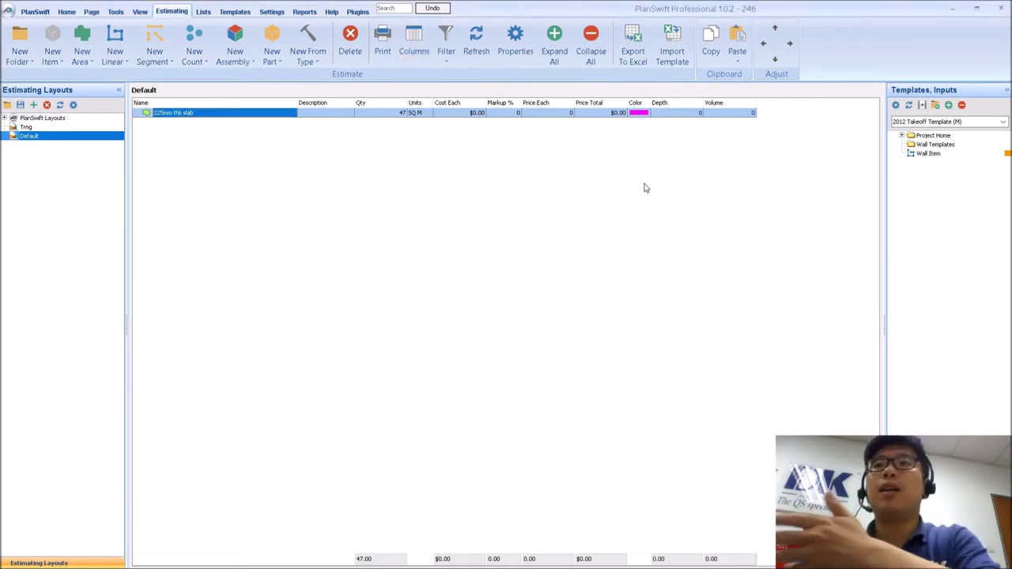
left_click(695, 117)
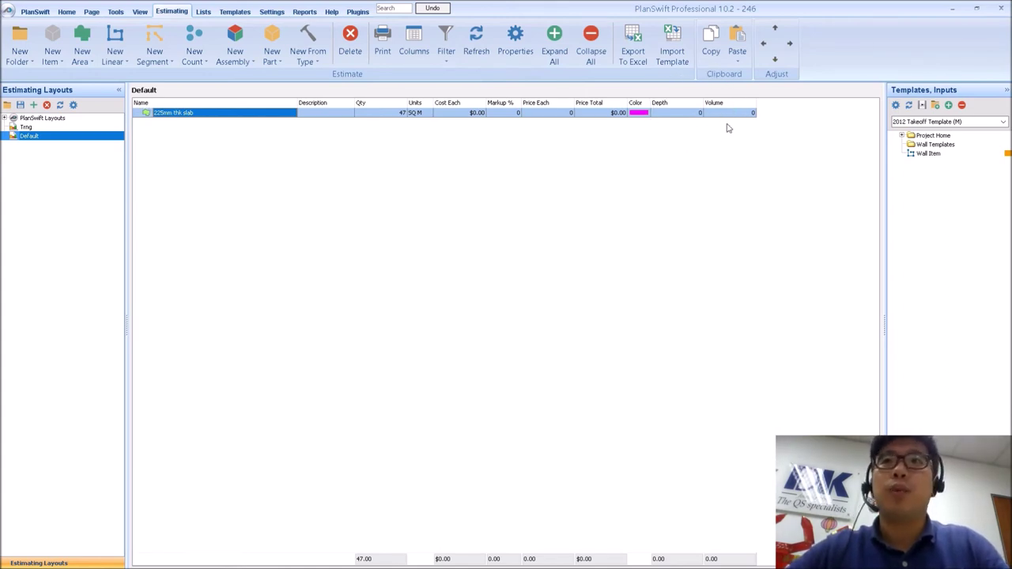
Set the slab's Depth property to 0.225 so Volume reads 10.34
double_click(192, 116)
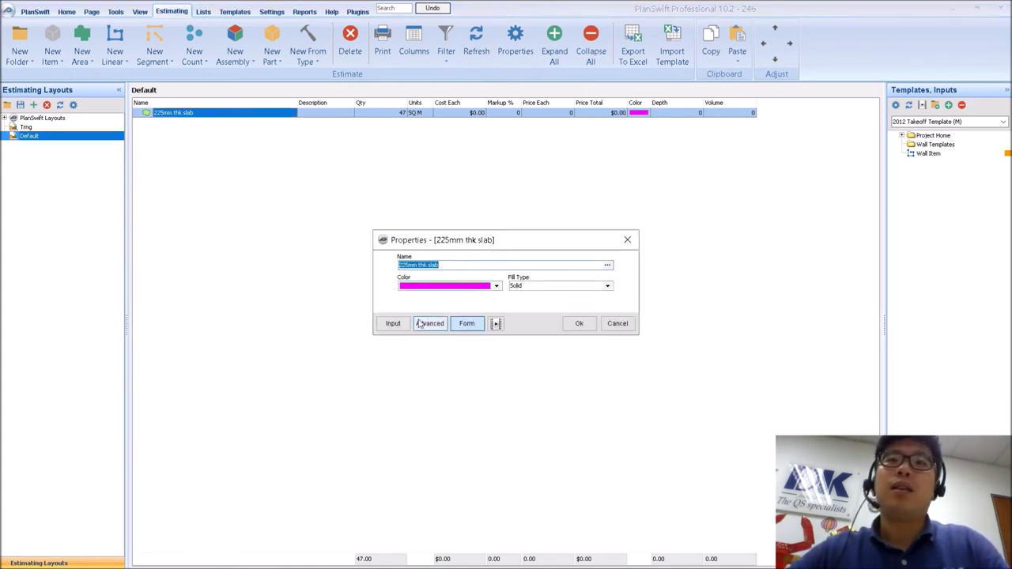
left_click(420, 325)
scroll(272, 383, "down", 2)
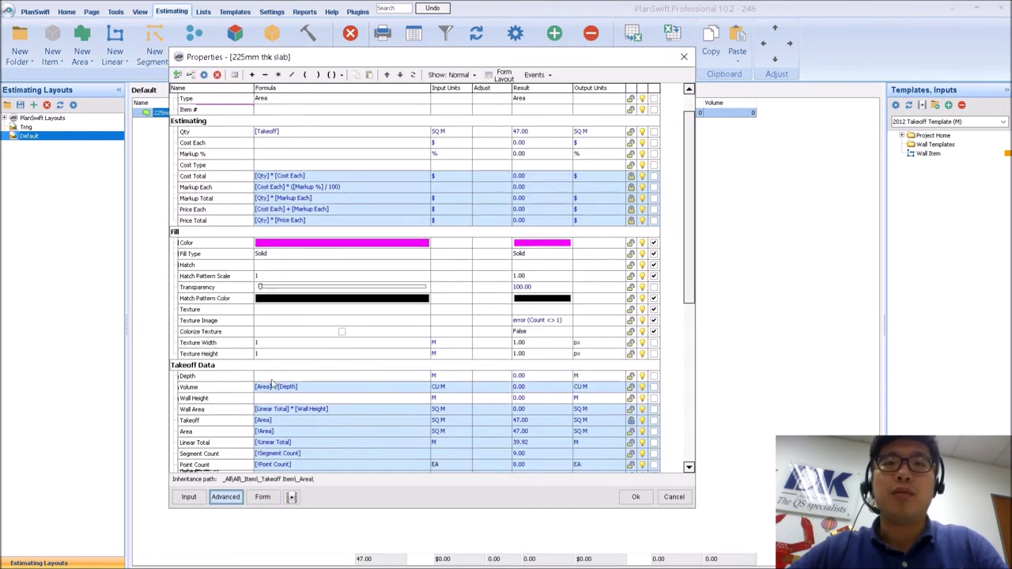
left_click(308, 375)
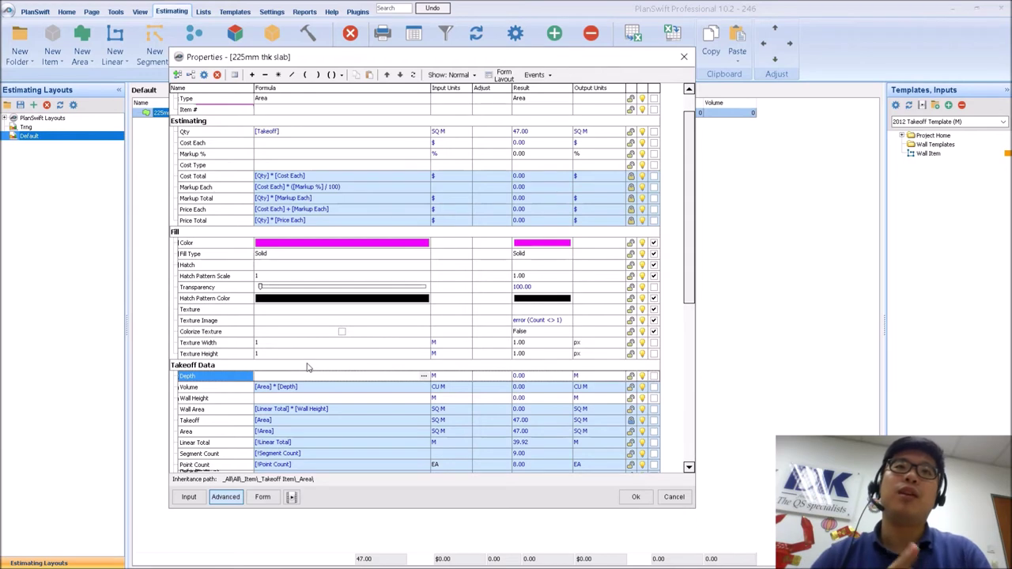
key("BackSpace")
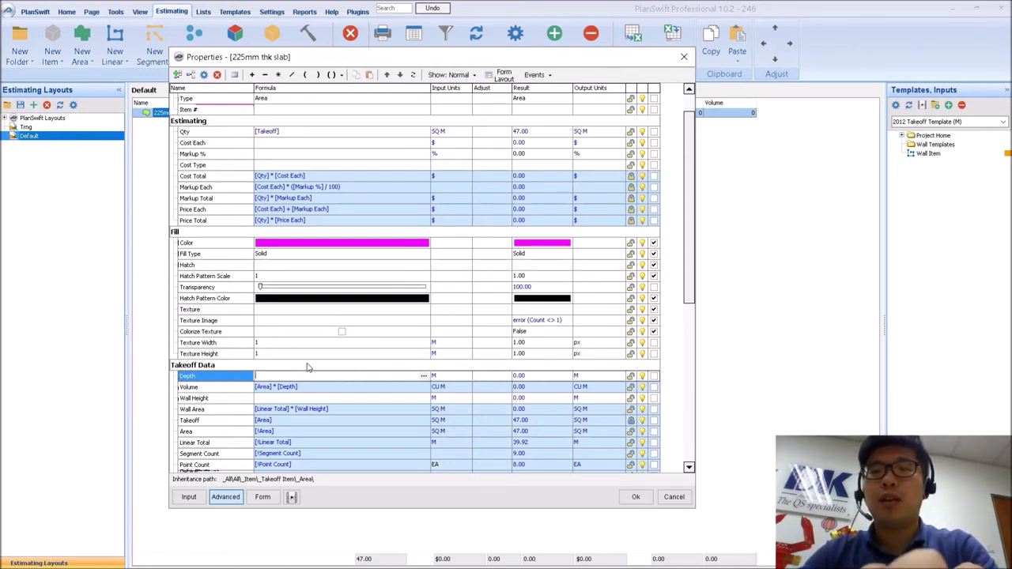
type("0.22")
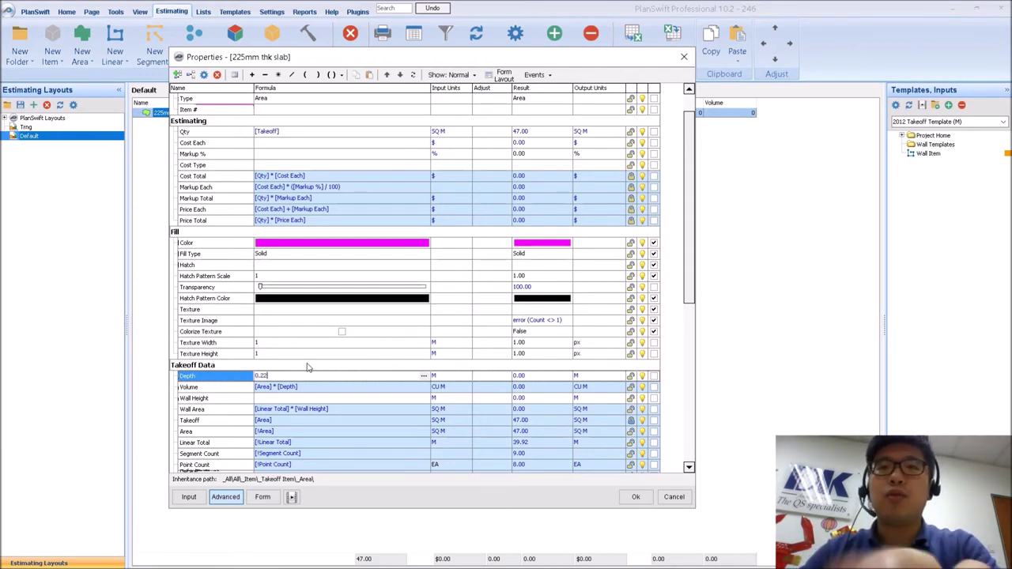
type("5")
key("Return")
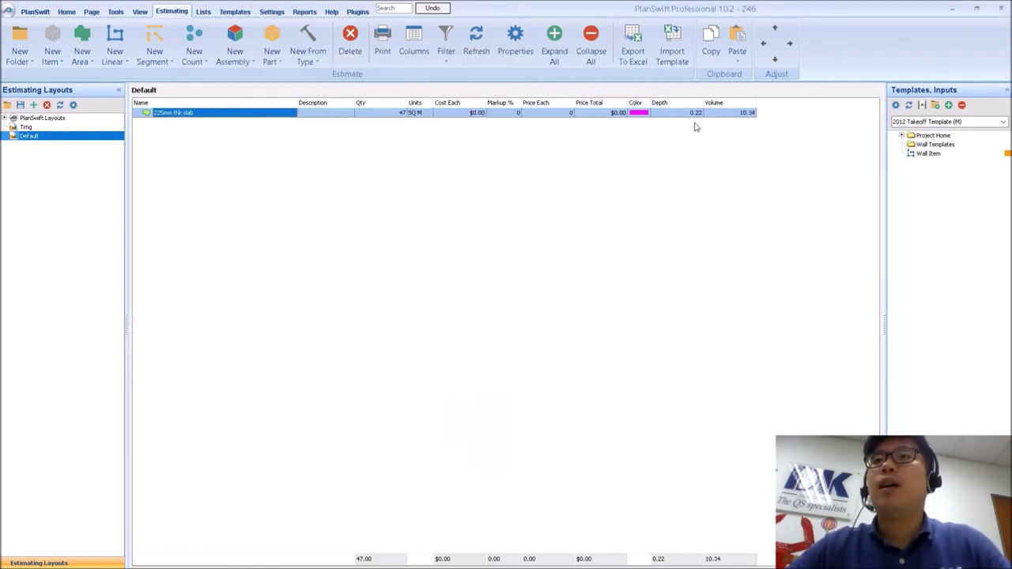
left_click(732, 113)
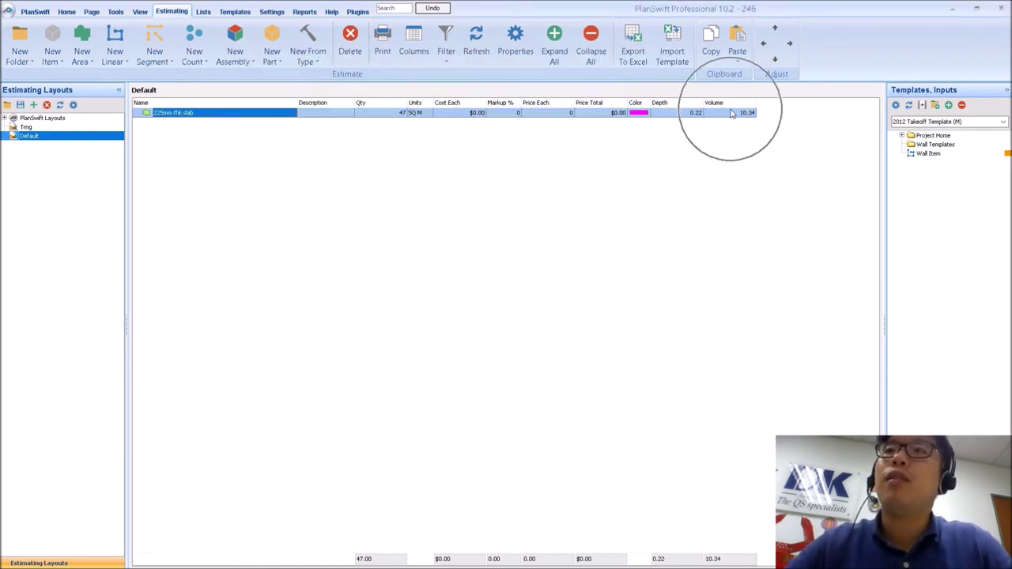
left_click(732, 114)
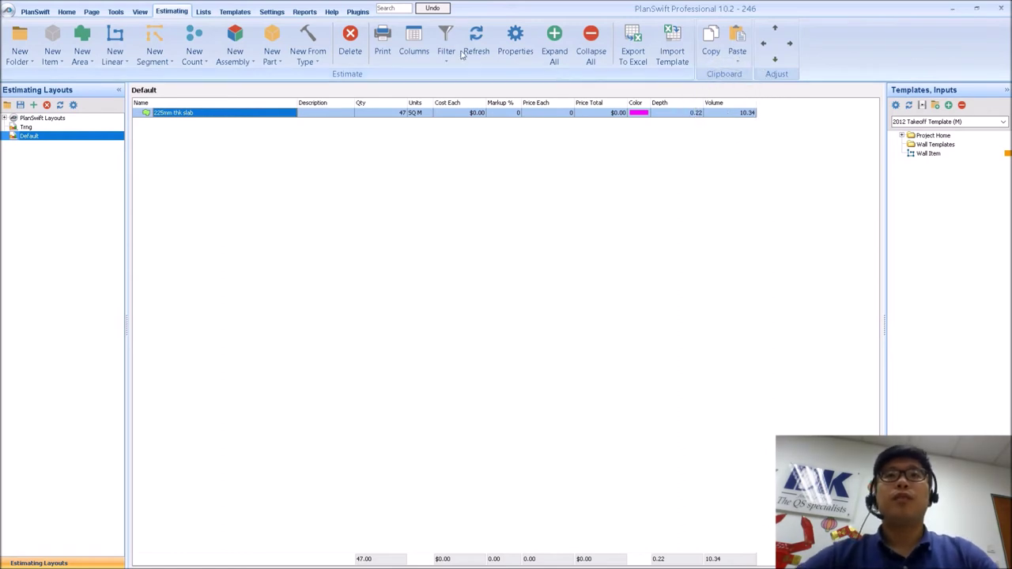
Look over the Color and Price Total columns in the estimate column settings, changing nothing
left_click(414, 48)
left_click(413, 247)
left_click(395, 275)
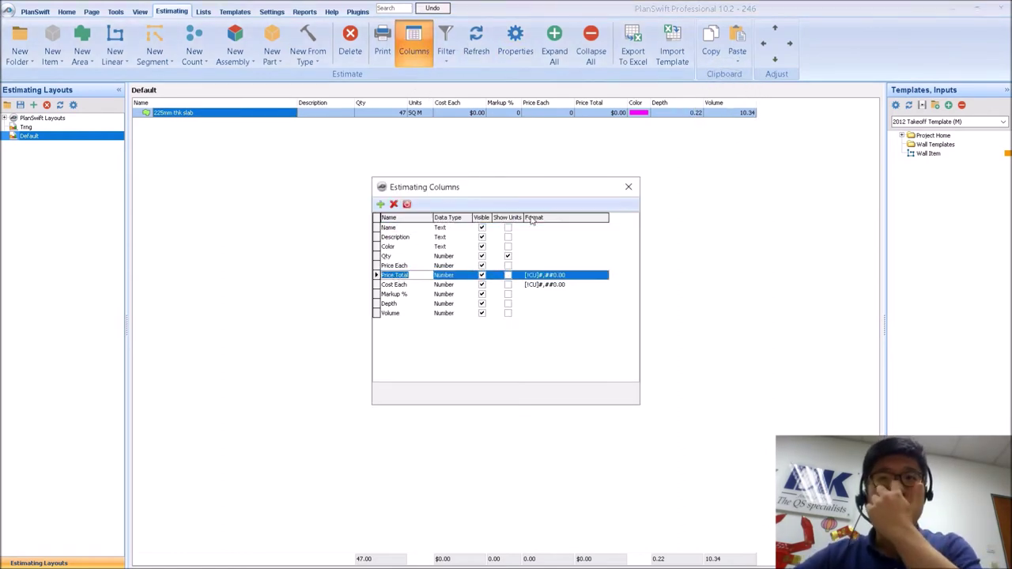
left_click(628, 188)
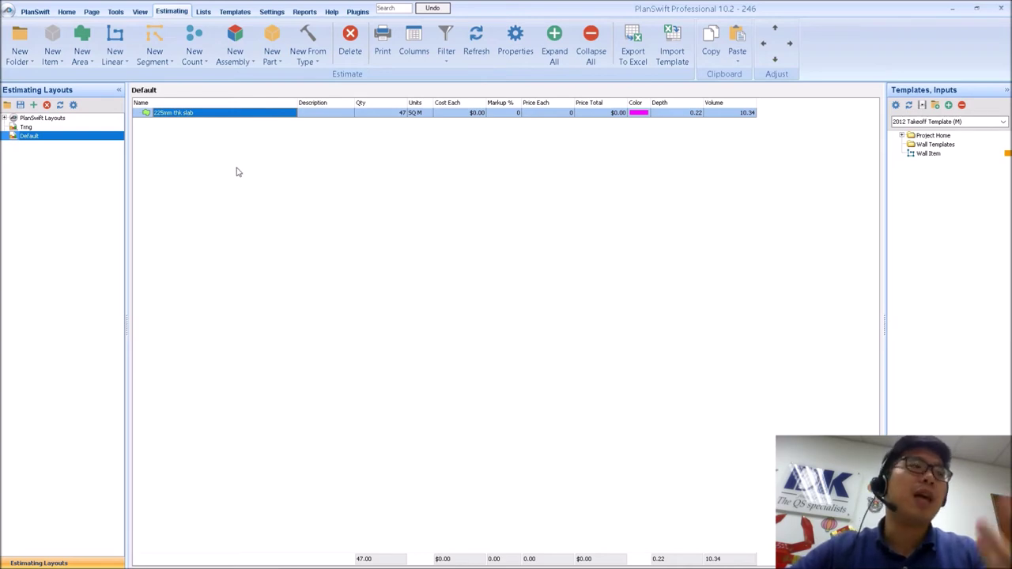
Inspect the 225mm thk slab's full properties, cancel unchanged, then go to the Templates page
double_click(167, 117)
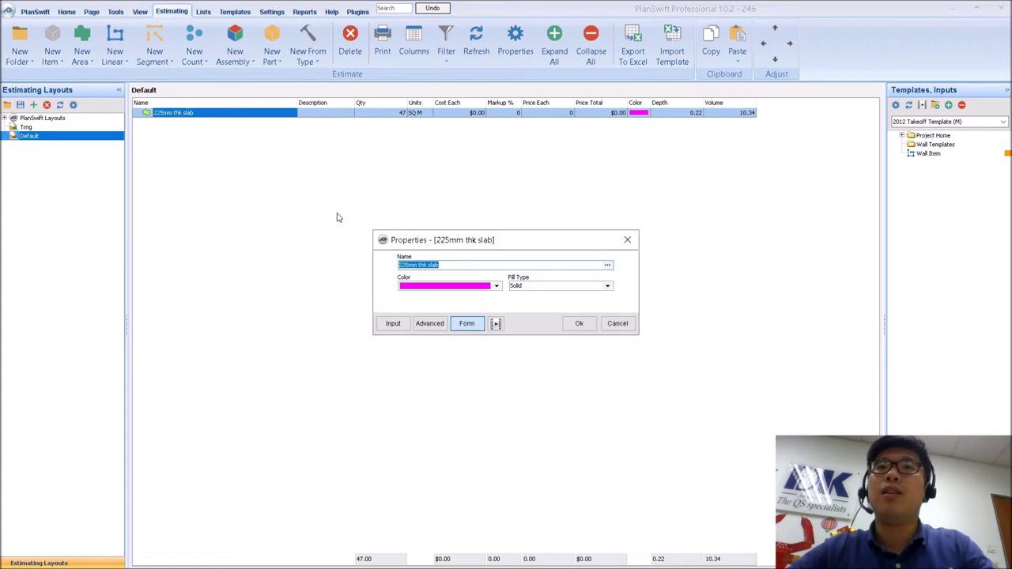
left_click(427, 323)
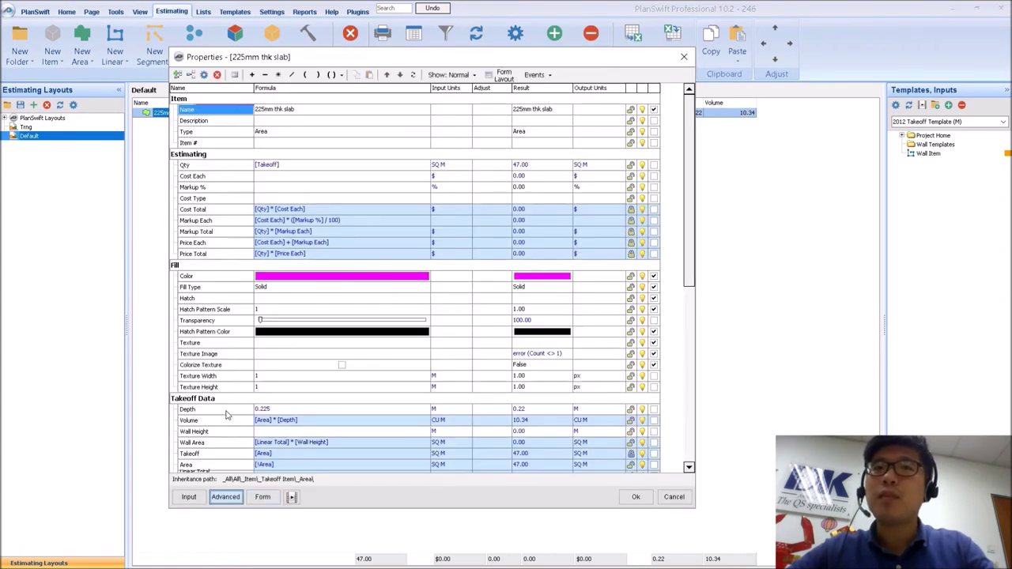
left_click(668, 496)
left_click(234, 11)
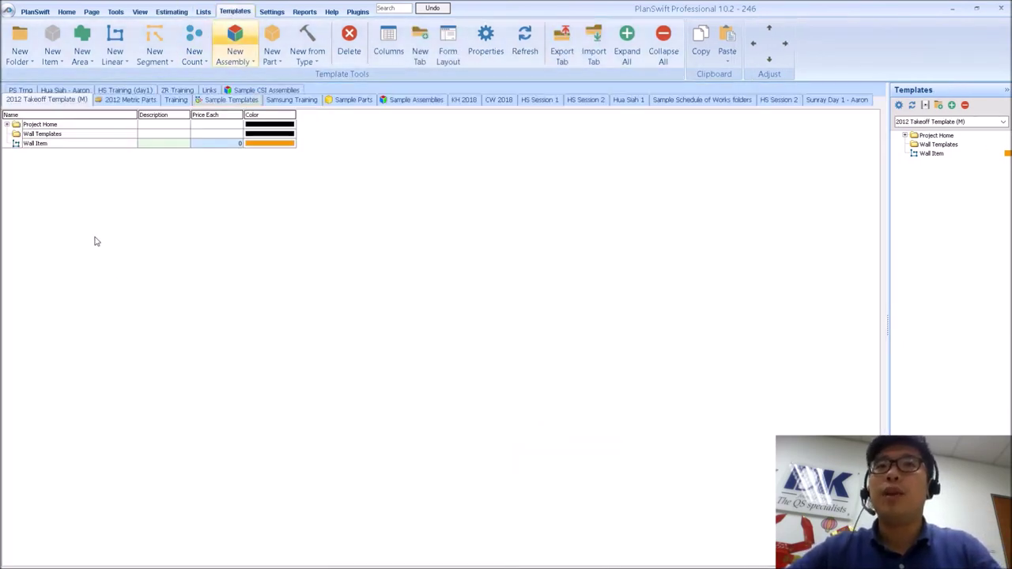
Add a new orange area item named '225mm thk slab (concrete)' to the template list
left_click(90, 53)
left_click(443, 265)
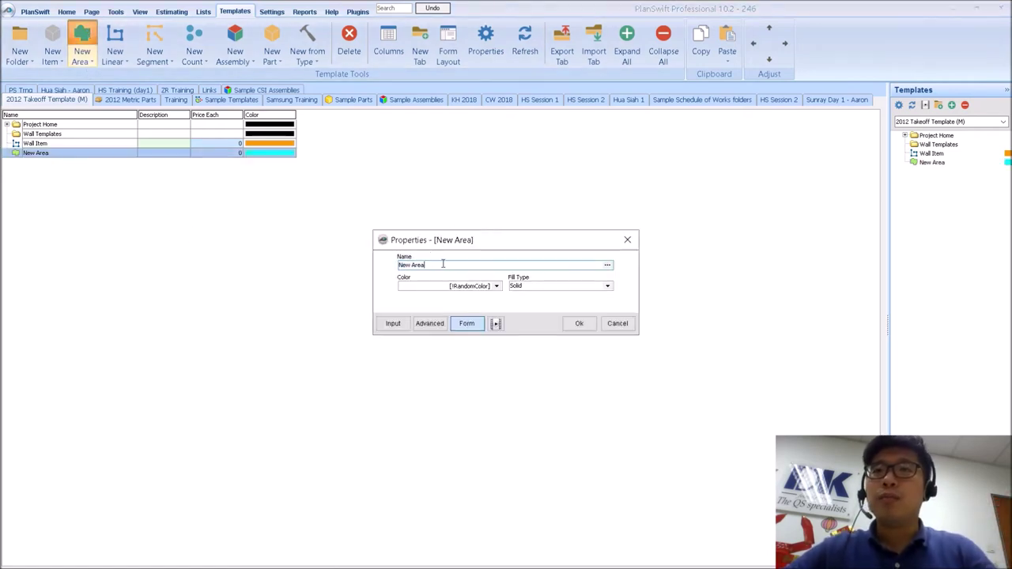
left_click_drag(443, 265, 331, 268)
type("225m")
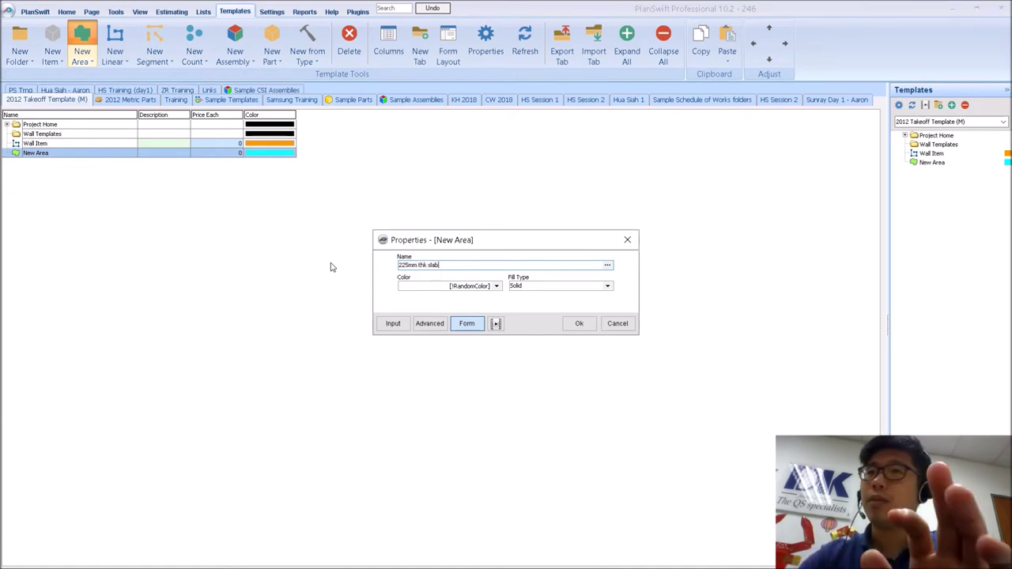
type("m thk slab")
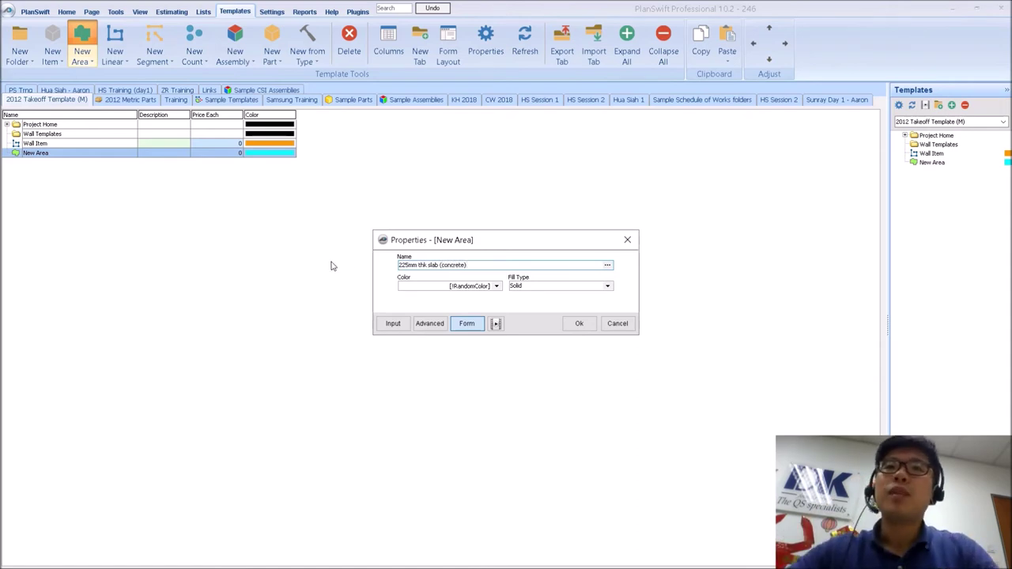
left_click(465, 290)
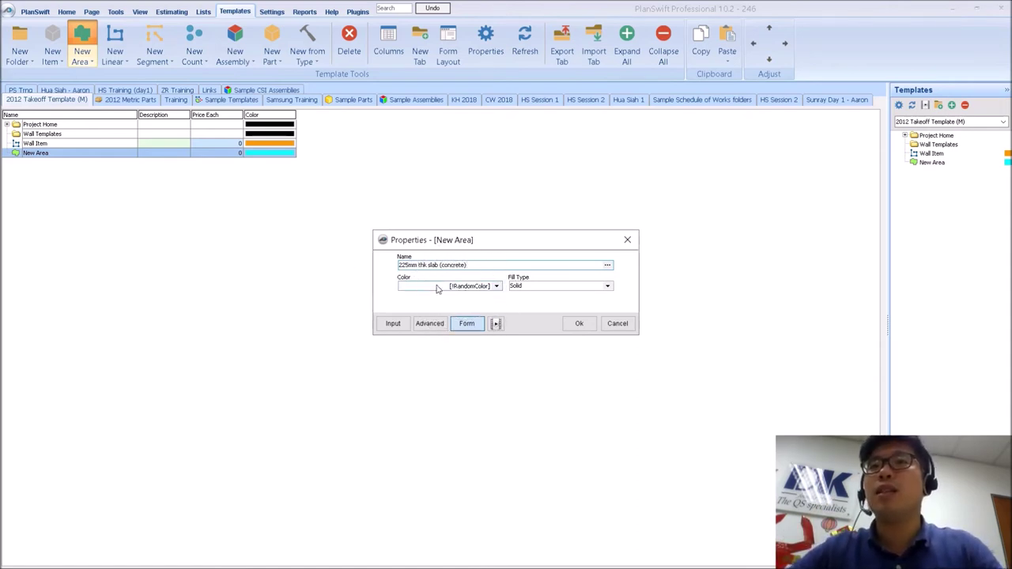
left_click(496, 286)
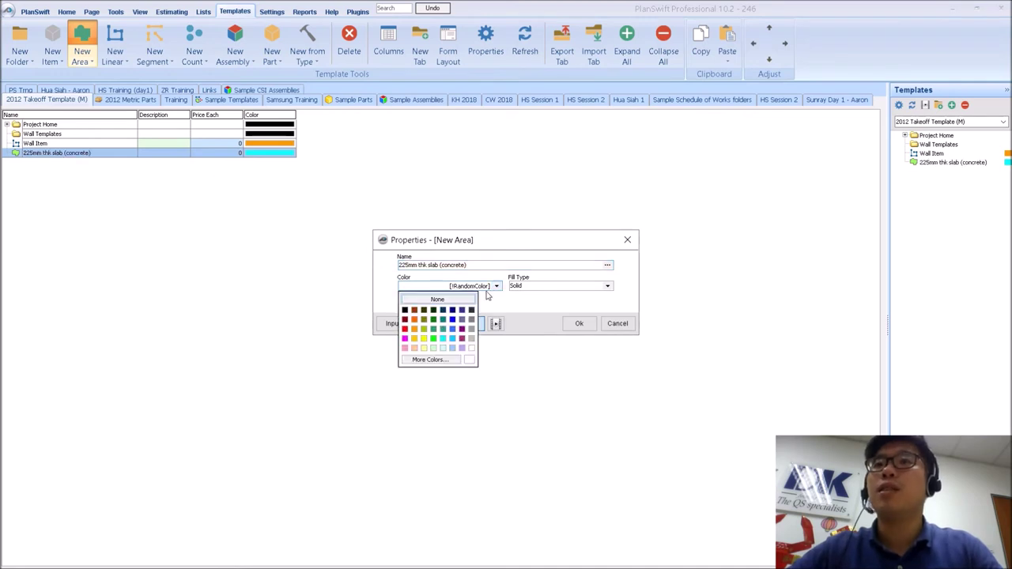
left_click(413, 329)
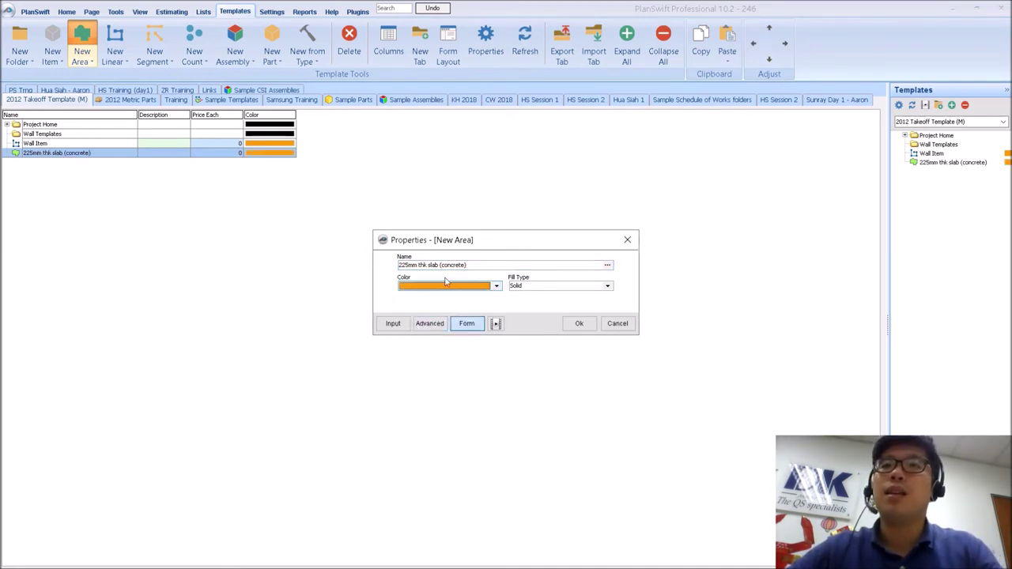
left_click(428, 324)
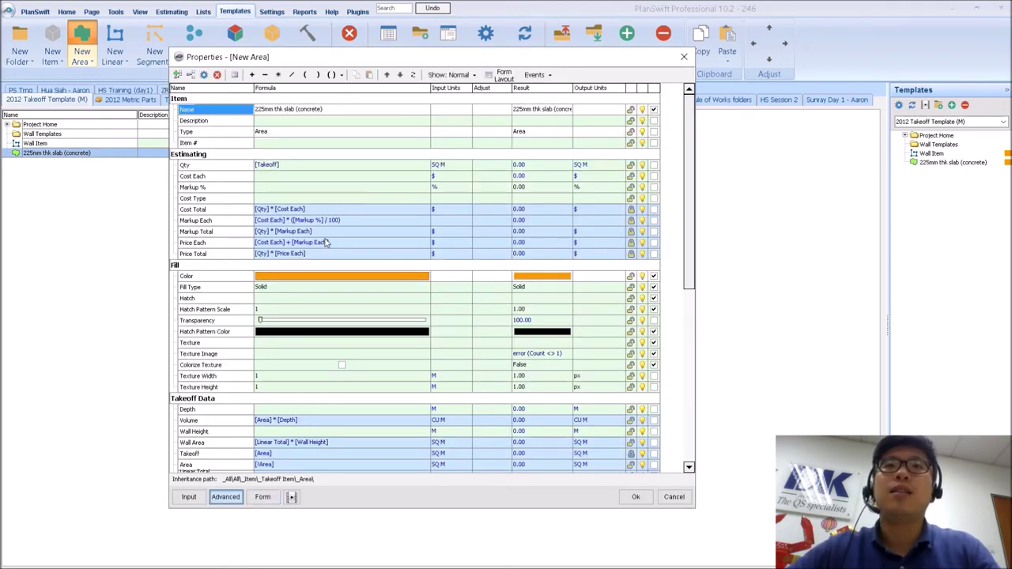
Tick the form checkbox on the Depth row under Takeoff Data and view the compact form
scroll(322, 246, "down", 2)
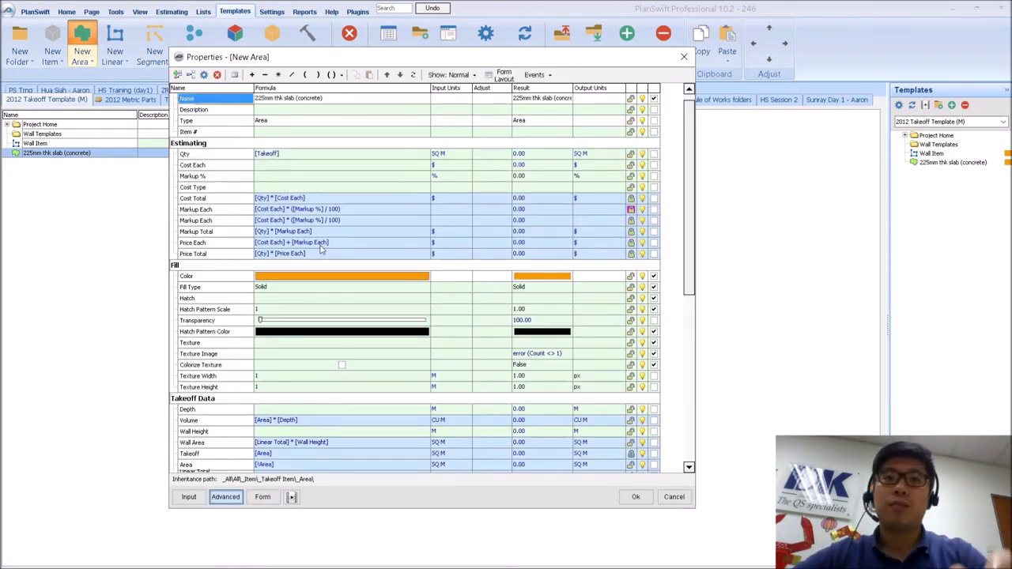
scroll(323, 248, "down", 1)
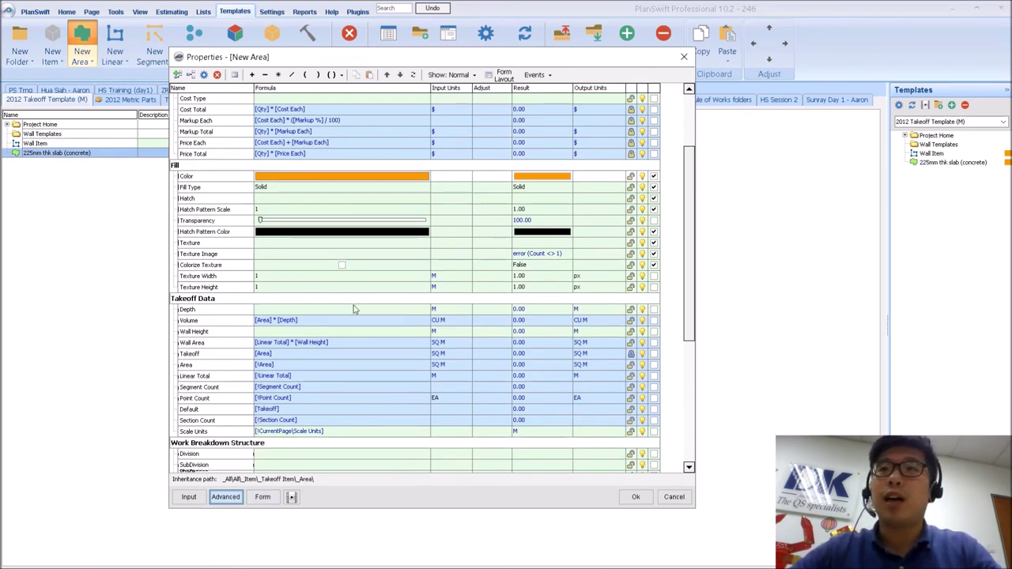
left_click(654, 310)
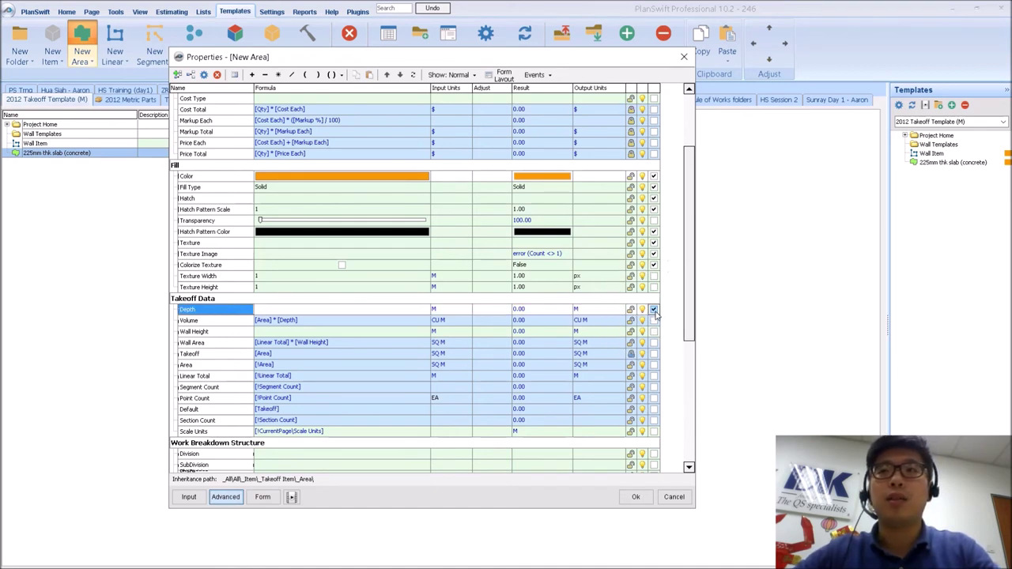
left_click(273, 496)
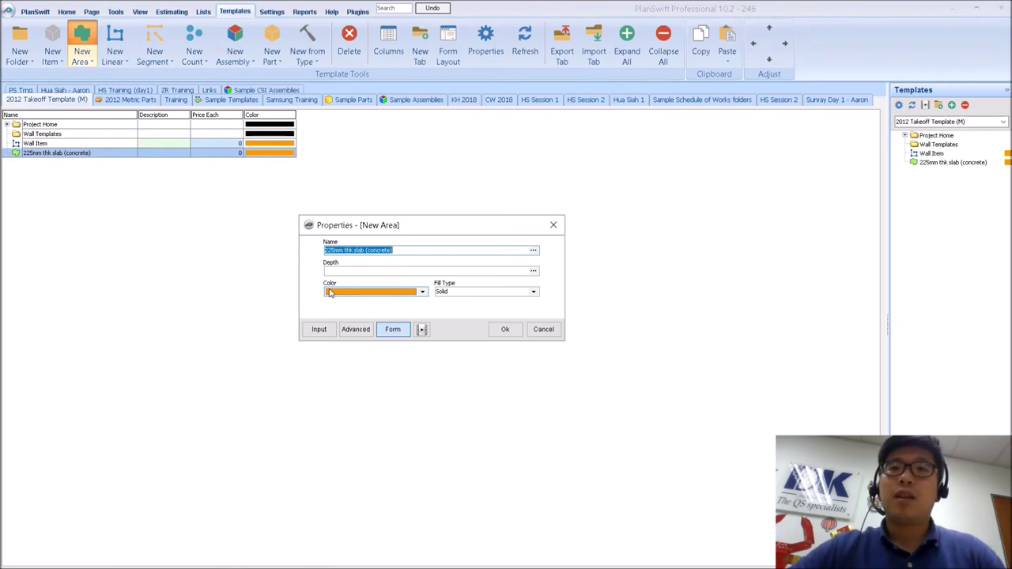
Return to the full Advanced property sheet for '225mm thk slab (concrete)'
left_click(362, 330)
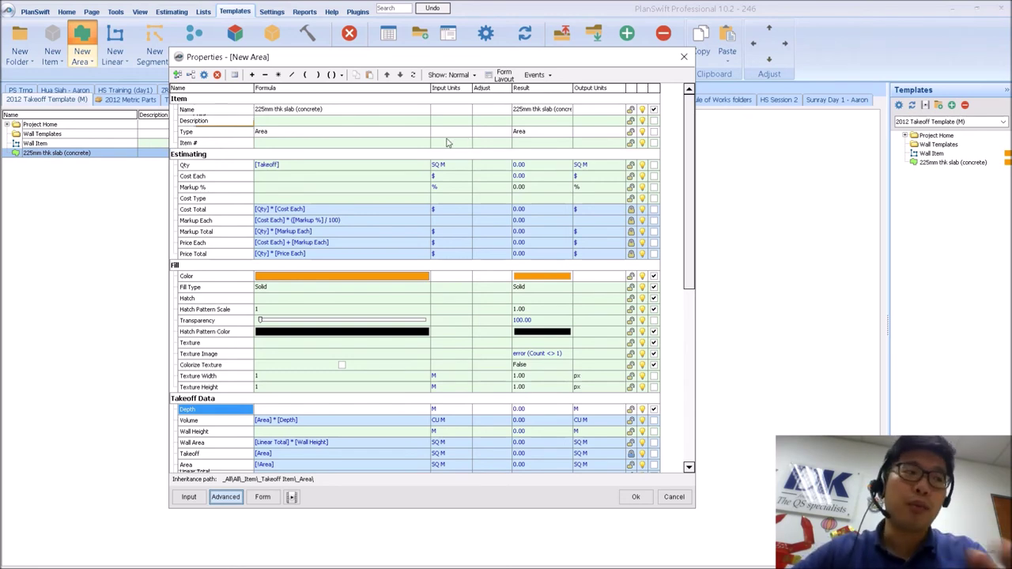
In Form Layout, turn on Show Units for the Depth field
left_click(492, 79)
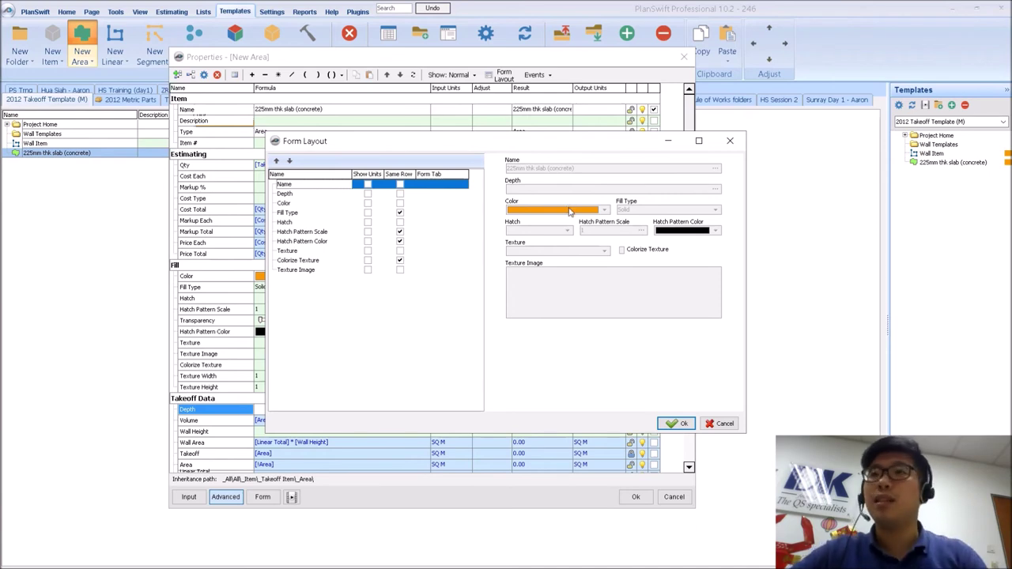
left_click(300, 198)
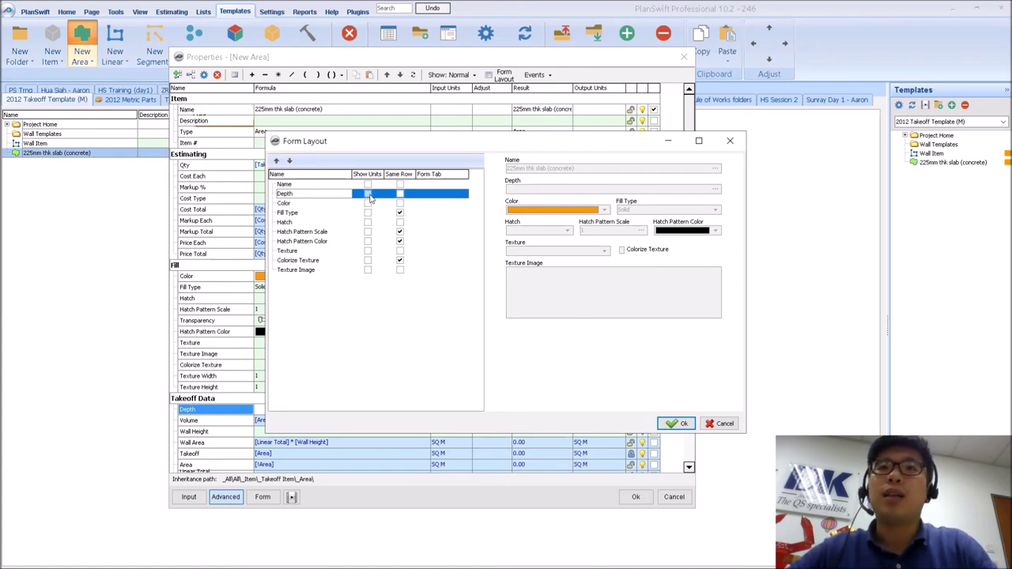
left_click(369, 195)
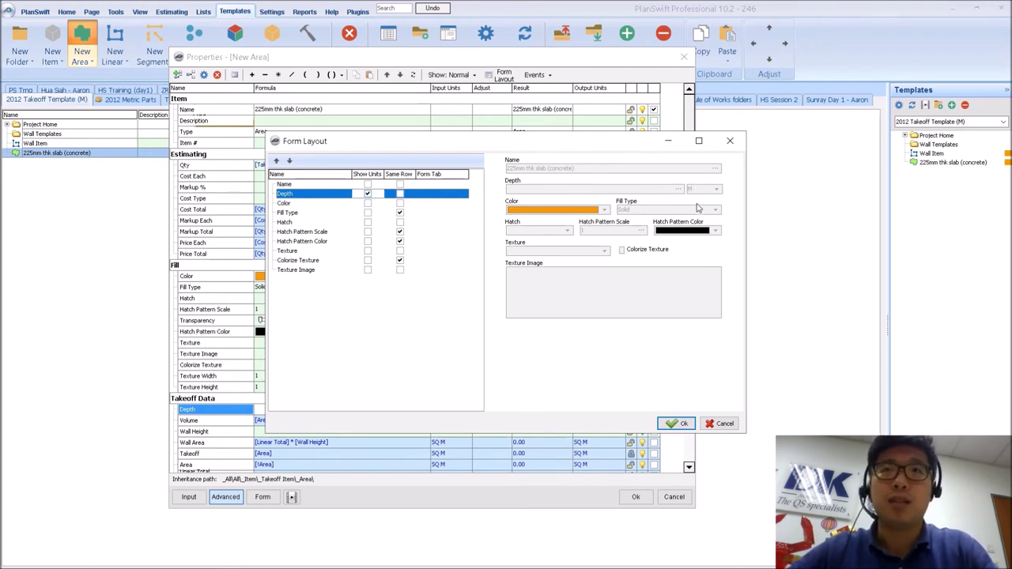
left_click(674, 424)
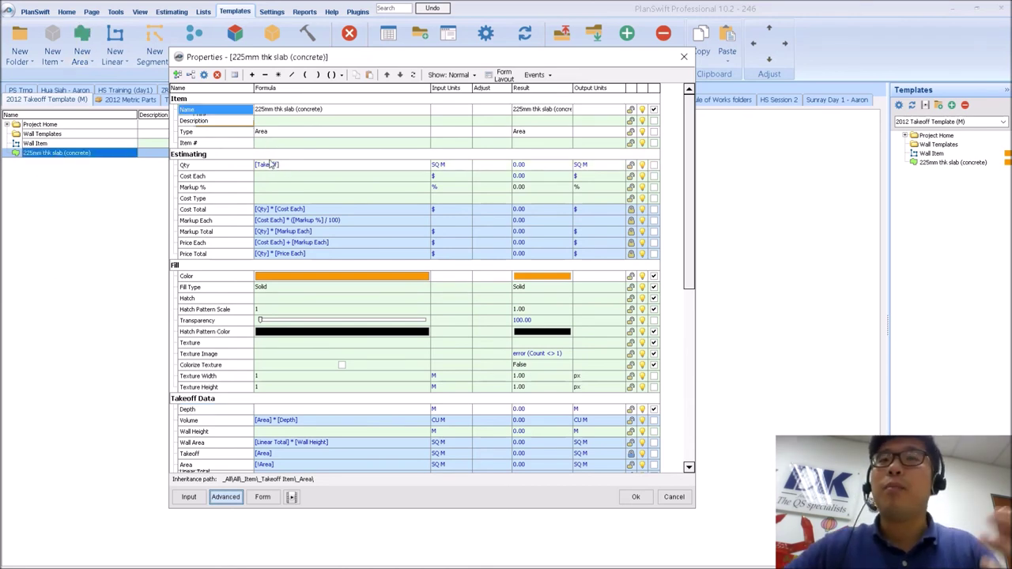
Replace Takeoff with [Volume] in the slab template's Qty formula
left_click(285, 166)
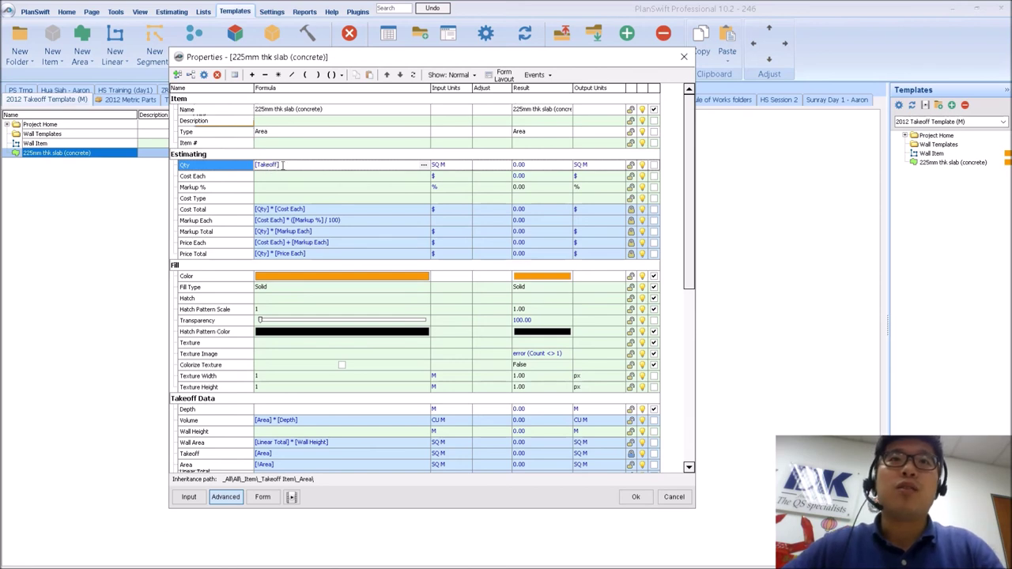
left_click_drag(257, 165, 274, 164)
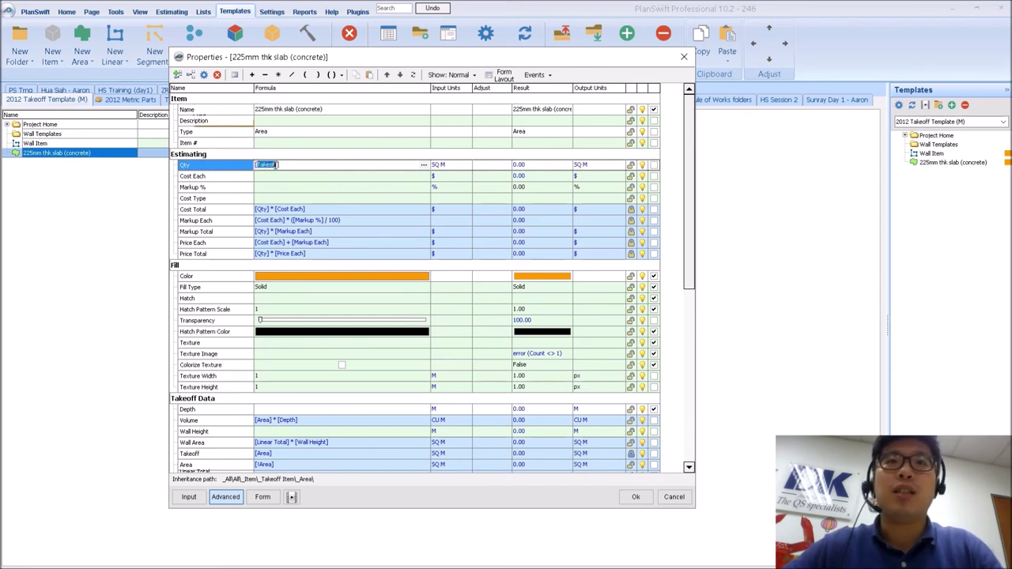
left_click(424, 164)
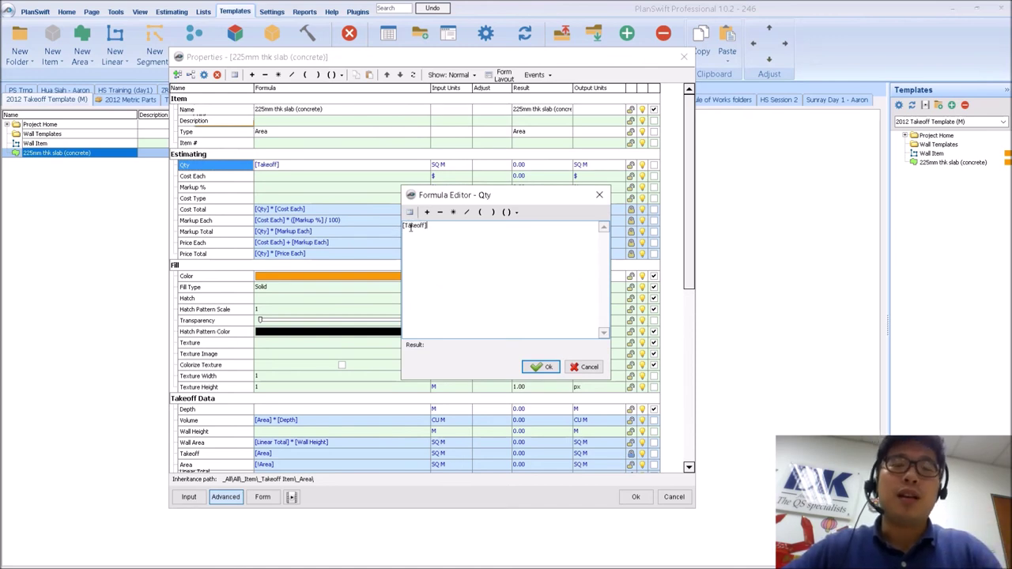
left_click_drag(406, 227, 418, 227)
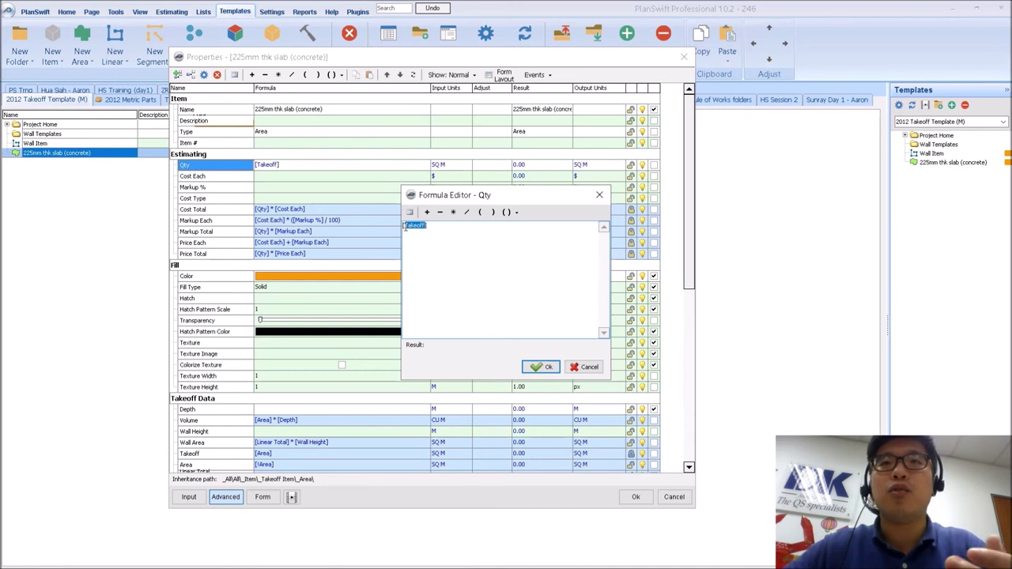
type("[Volume")
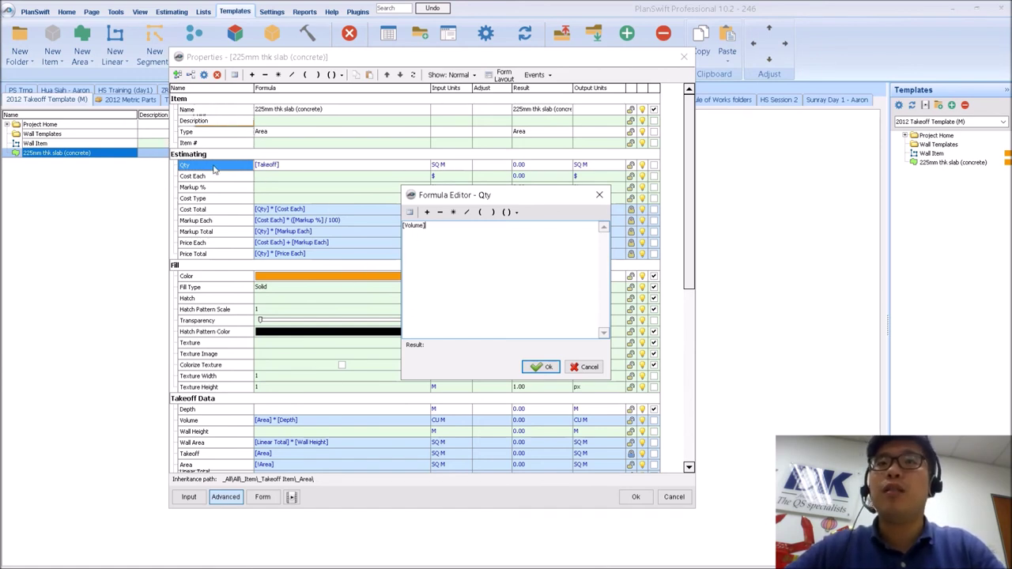
left_click(542, 367)
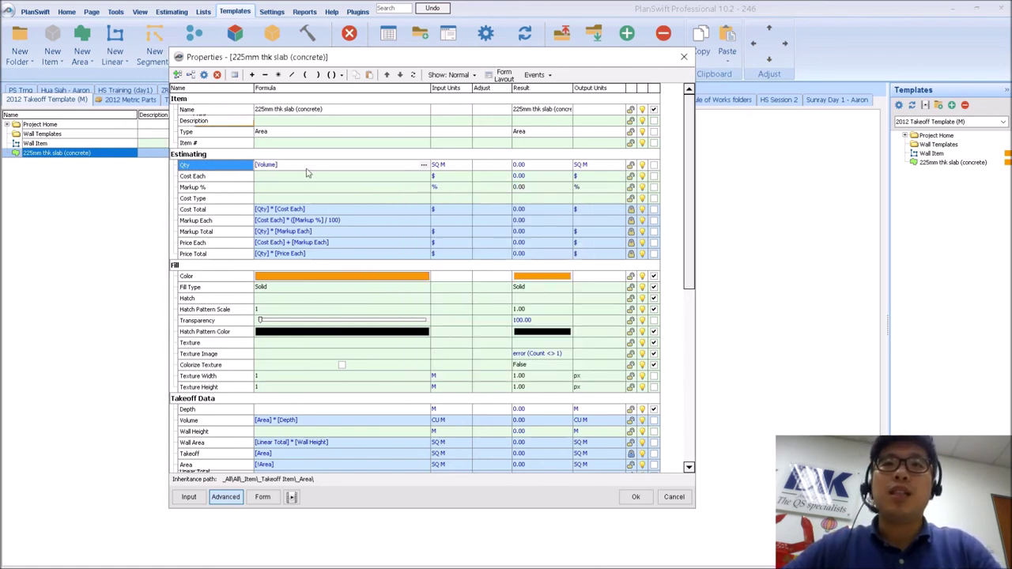
Set the quantity input units to CU M and save the template
left_click(455, 166)
left_click(466, 164)
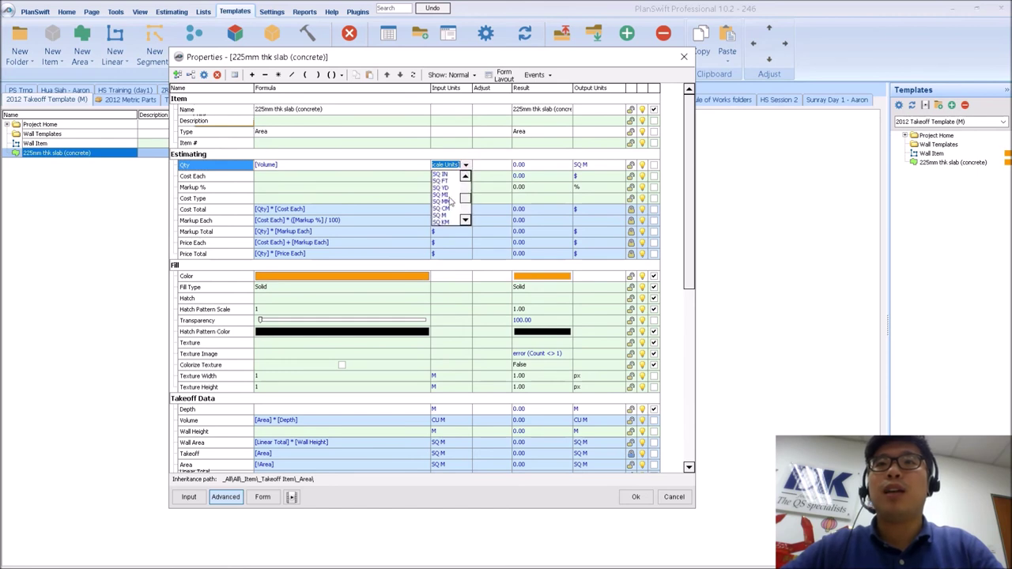
scroll(449, 201, "down", 3)
left_click(444, 208)
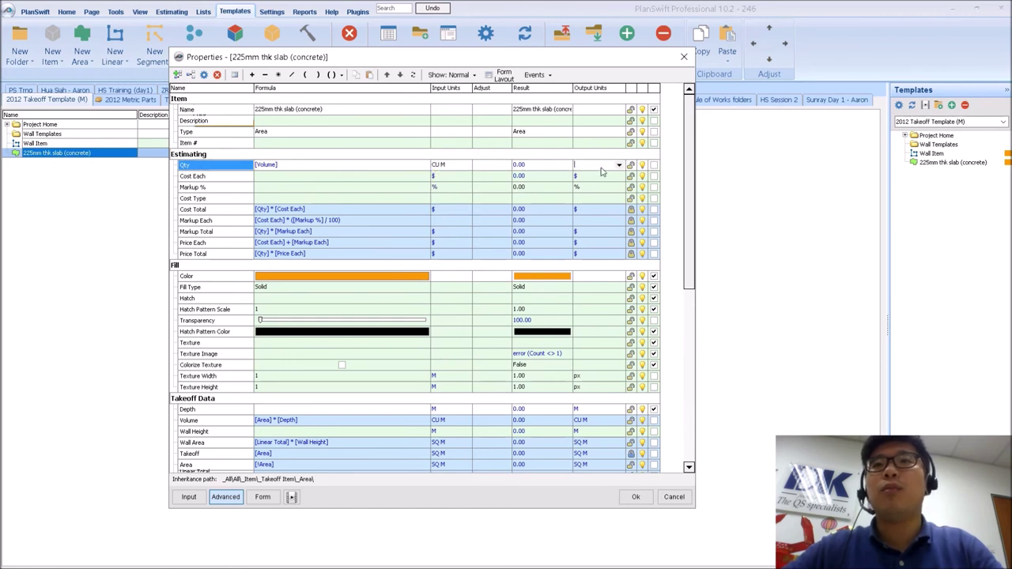
left_click(636, 496)
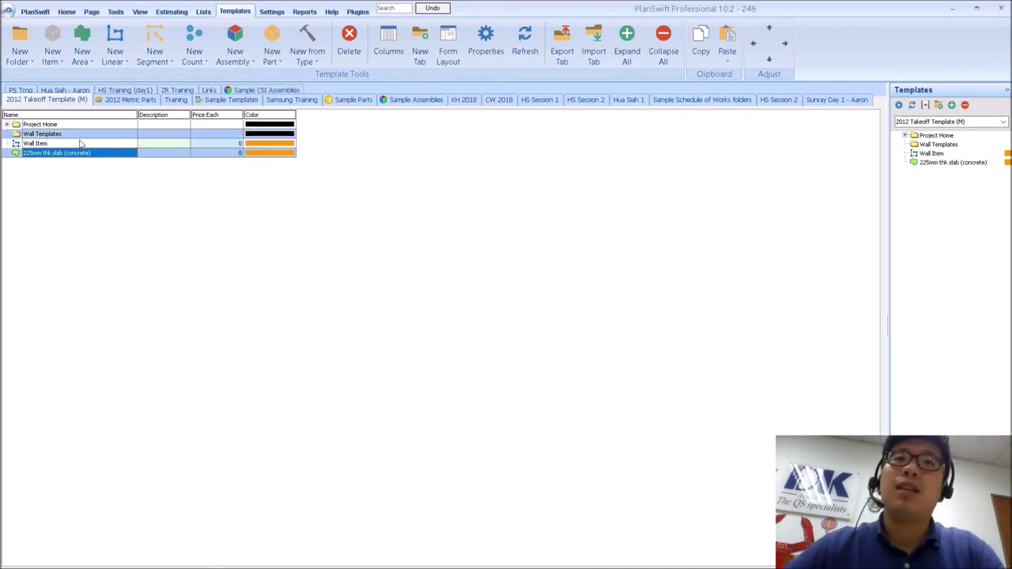
Return to the takeoff drawing and cancel the generic area takeoff
left_click(67, 12)
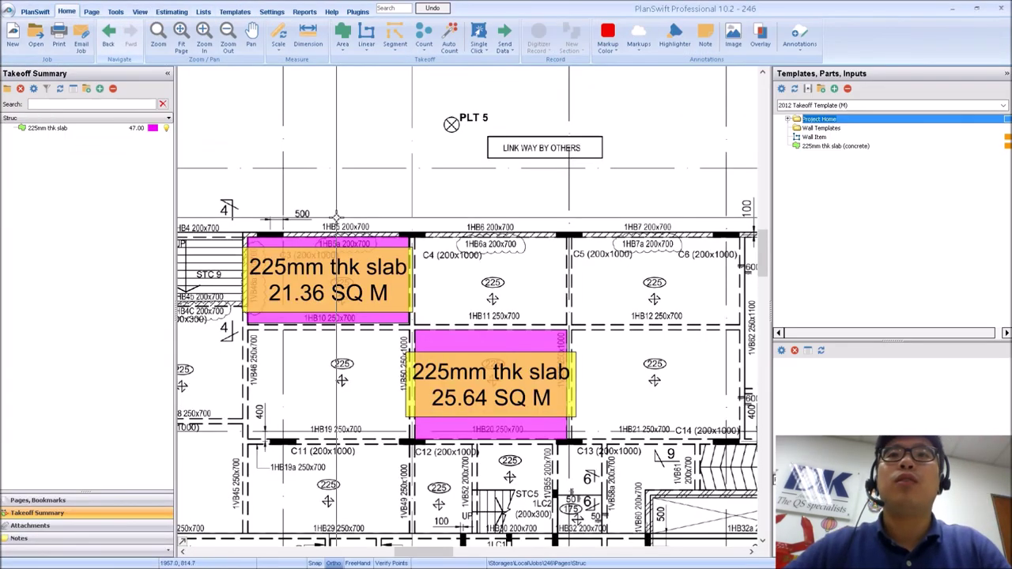
scroll(361, 335, "down", 2)
scroll(433, 312, "up", 4)
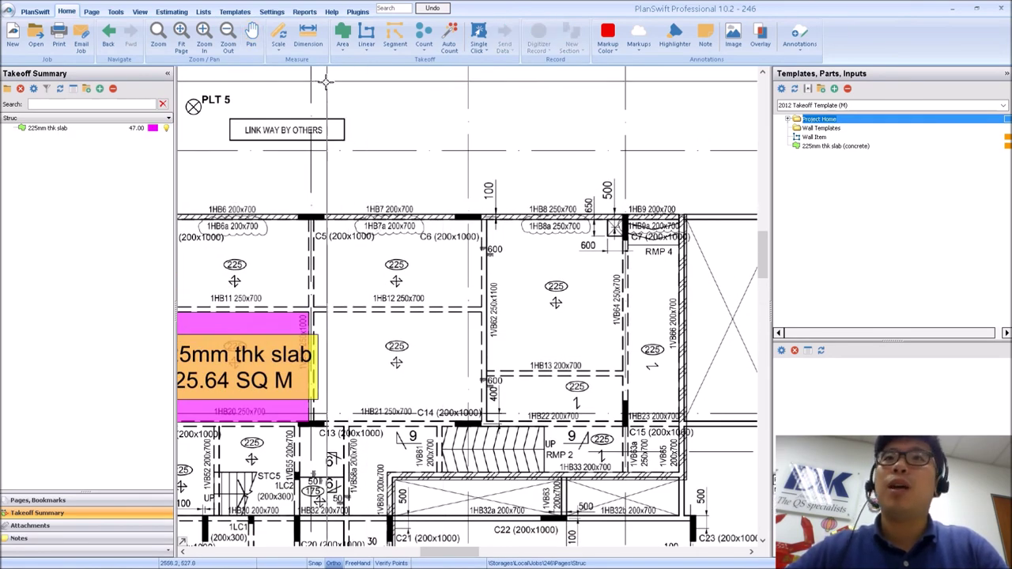
left_click(342, 38)
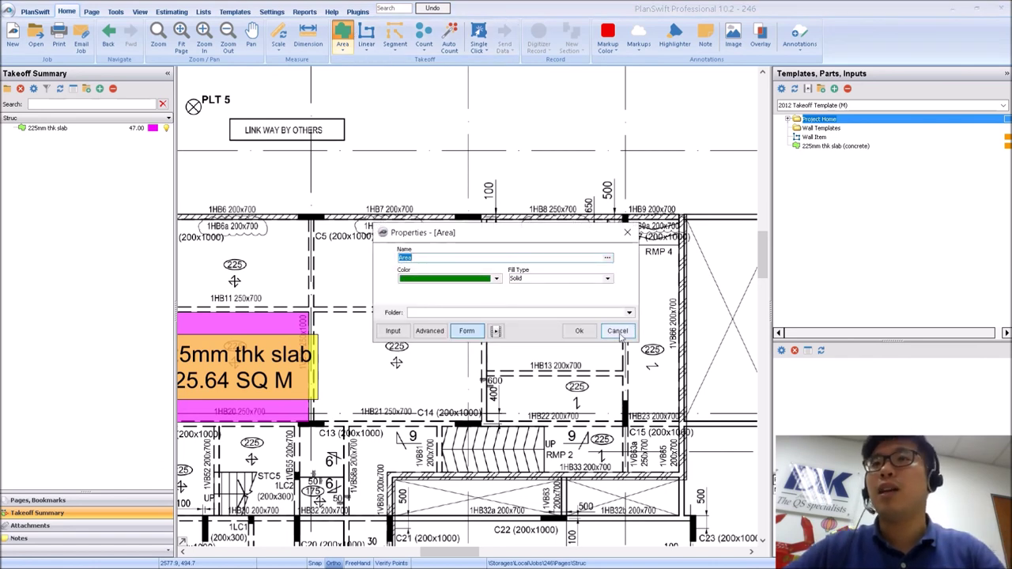
left_click(617, 331)
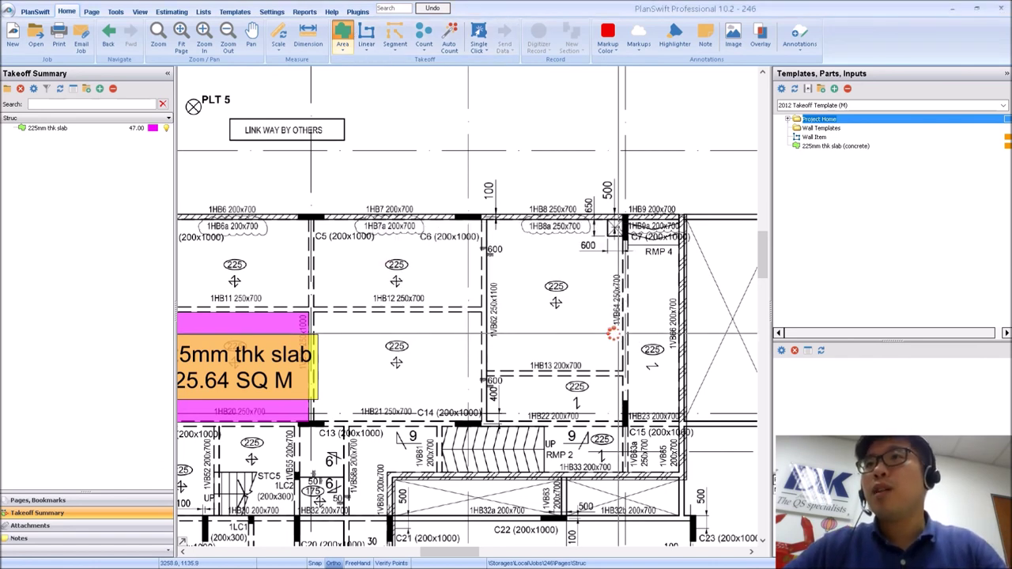
Add the 225mm thk slab (concrete) template to the takeoff with Depth 0.225
left_click(827, 105)
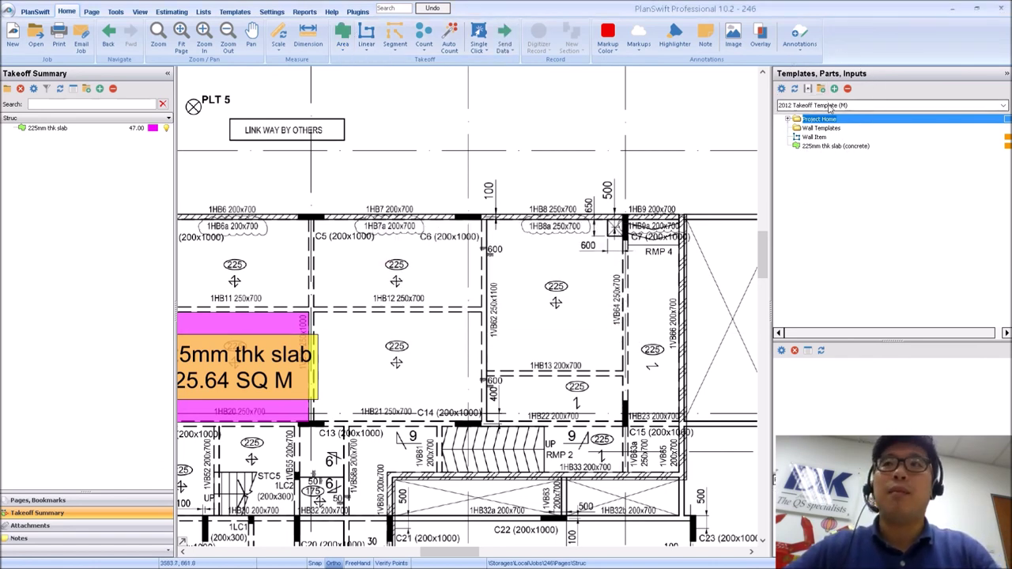
left_click(837, 151)
double_click(780, 150)
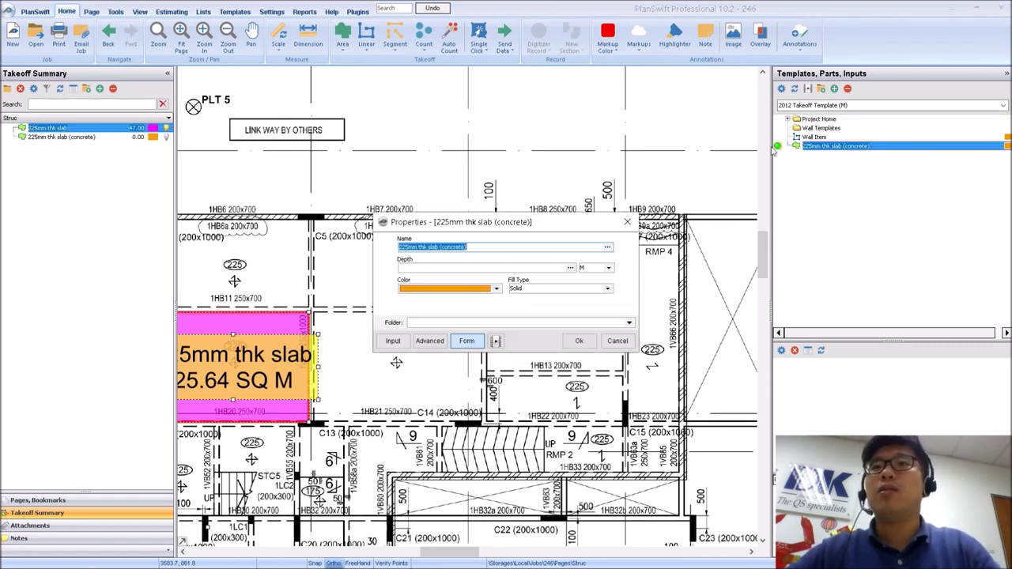
left_click(442, 270)
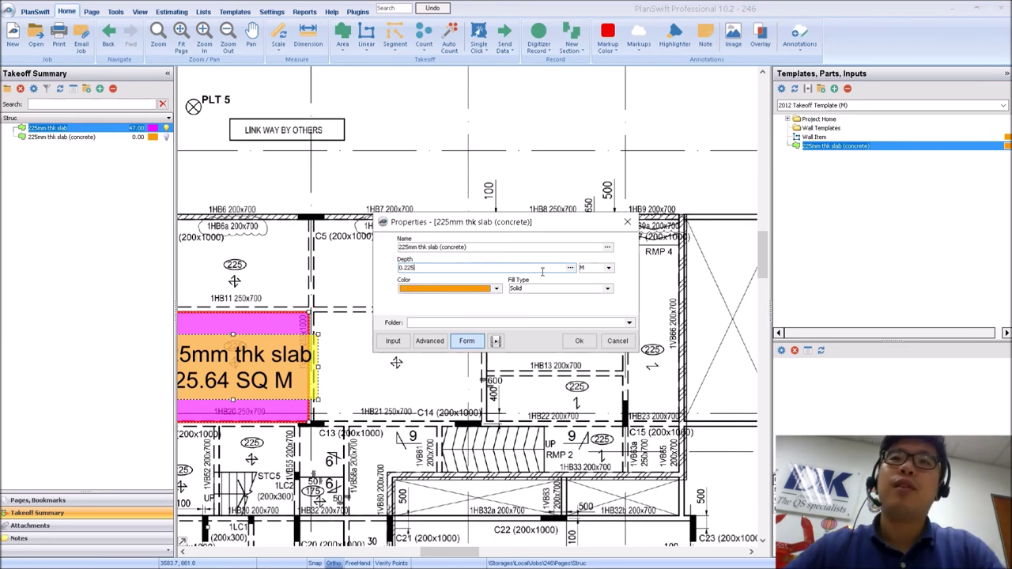
left_click(578, 340)
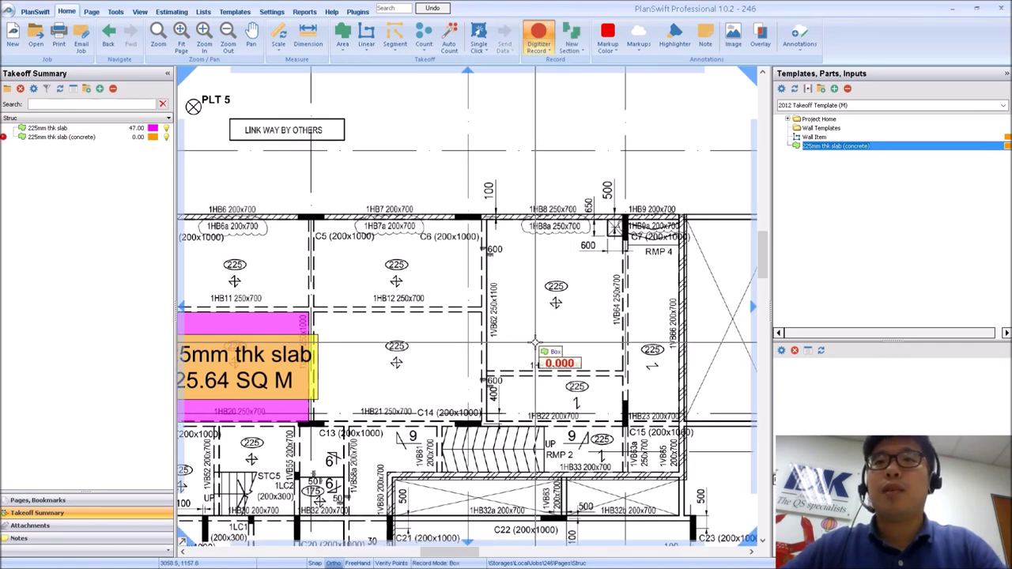
Draw box takeoffs around the right and neighbouring slab bays, then stop recording
left_click(486, 372)
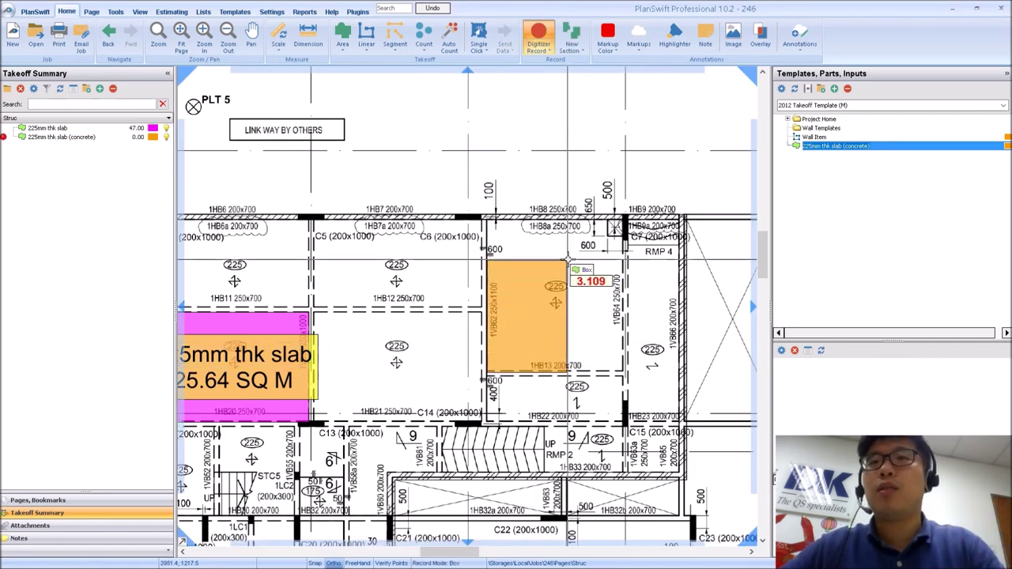
left_click(622, 219)
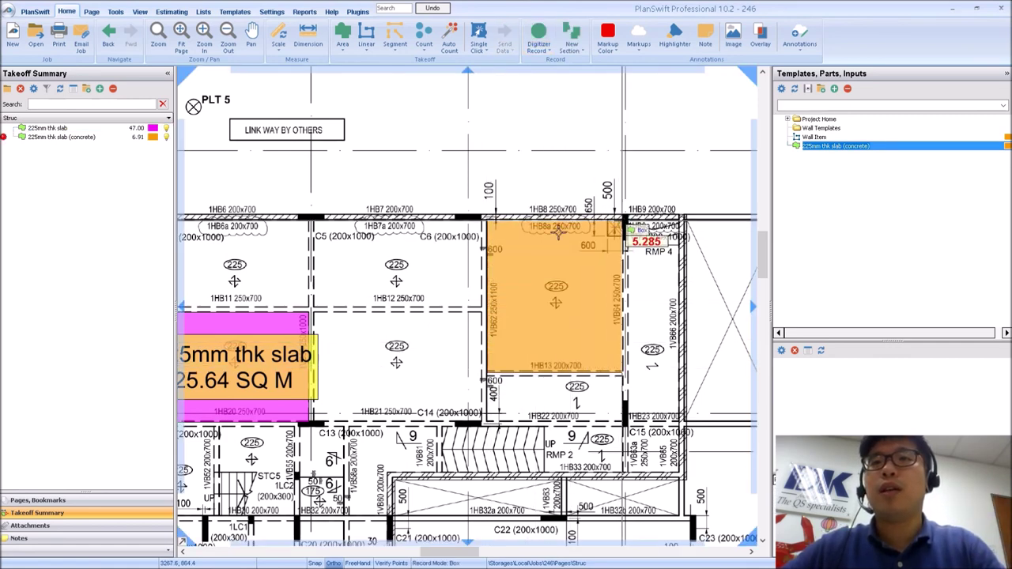
left_click(311, 221)
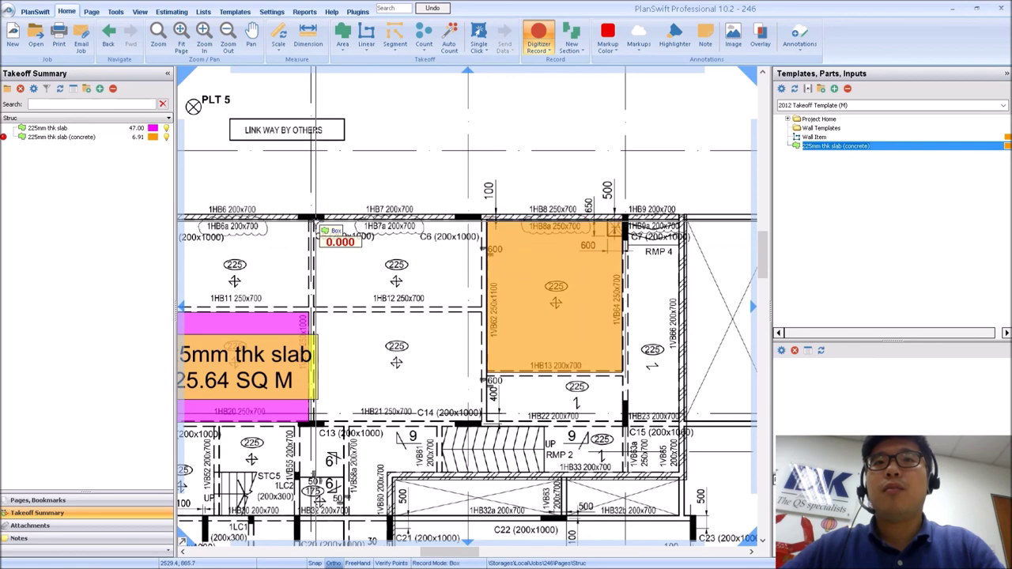
left_click(481, 307)
left_click(386, 199)
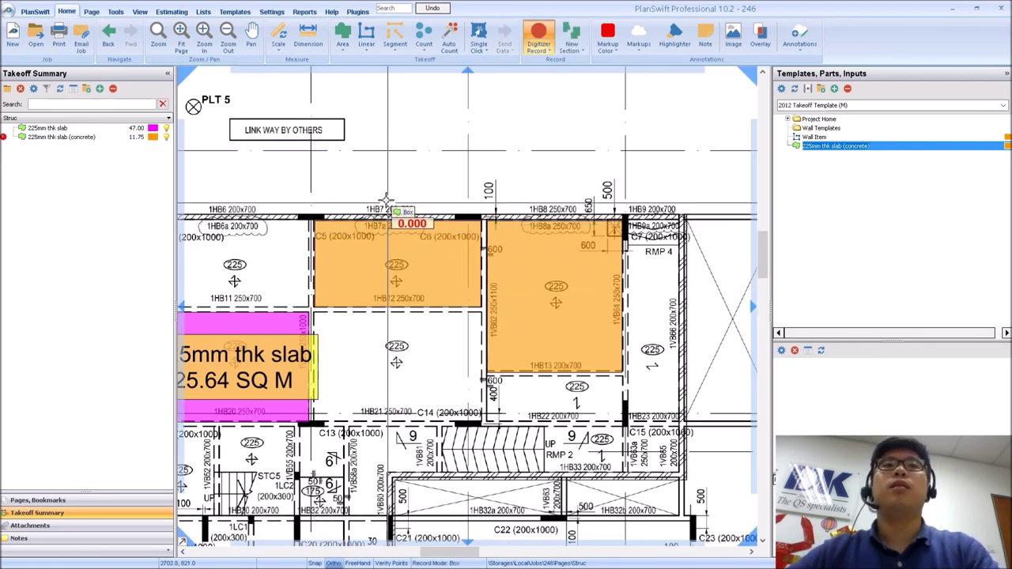
key("Escape")
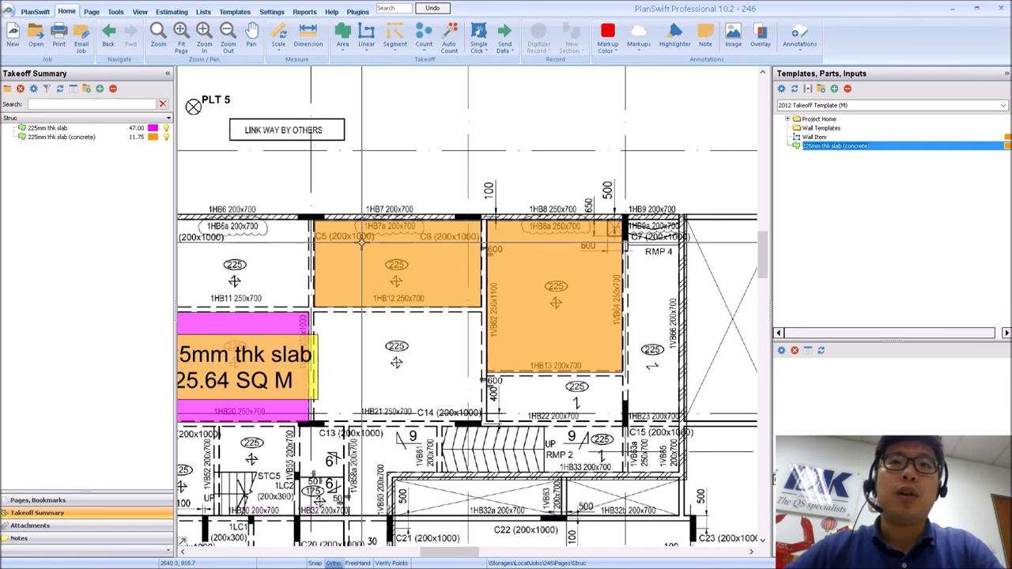
Label one slab box with its name and 21.98 SQ M area
right_click(361, 241)
left_click(387, 245)
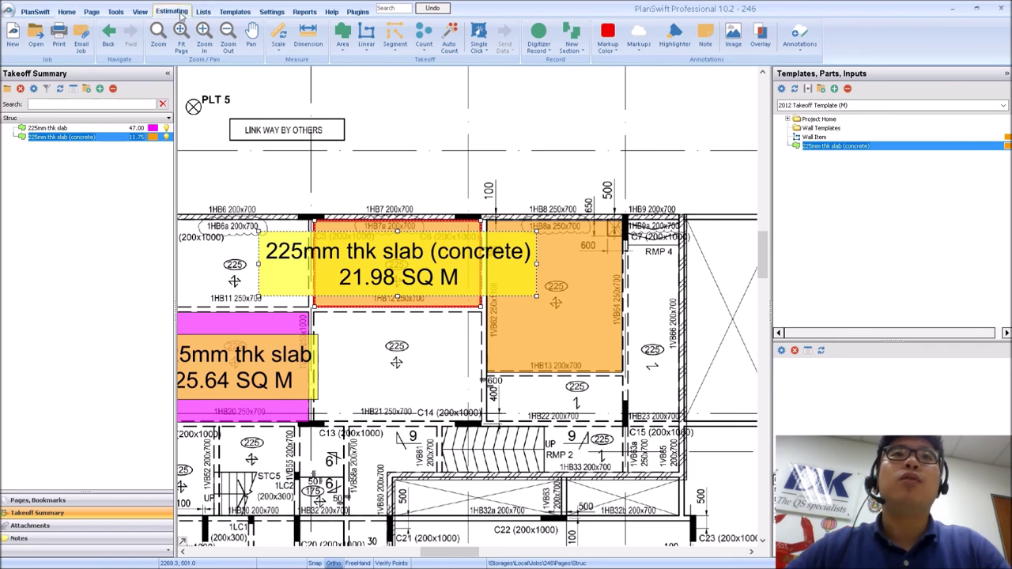
left_click(172, 11)
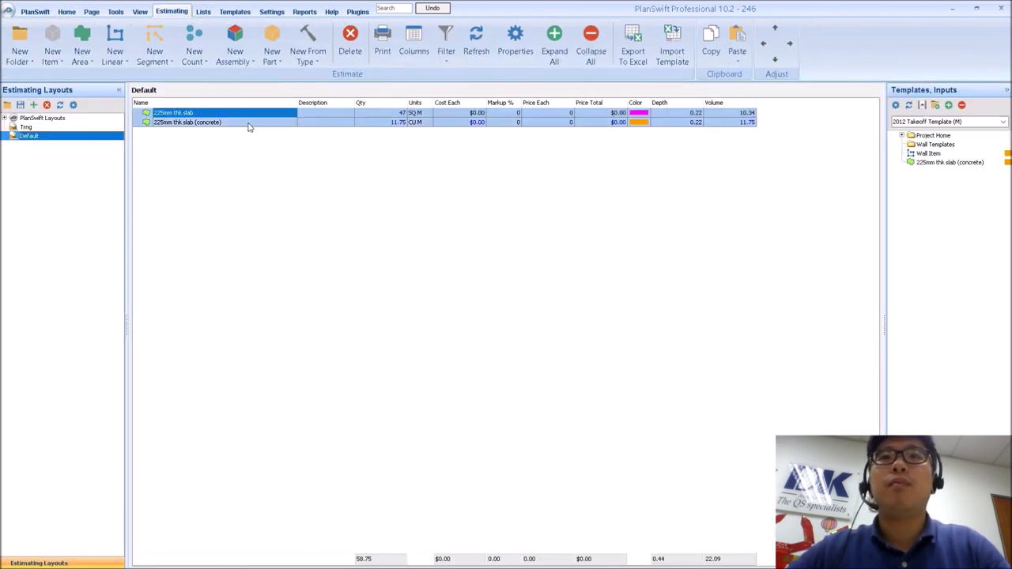
Select the 225mm thk slab (concrete) row at 11.75 CU M and bring up the estimate columns
left_click(190, 124)
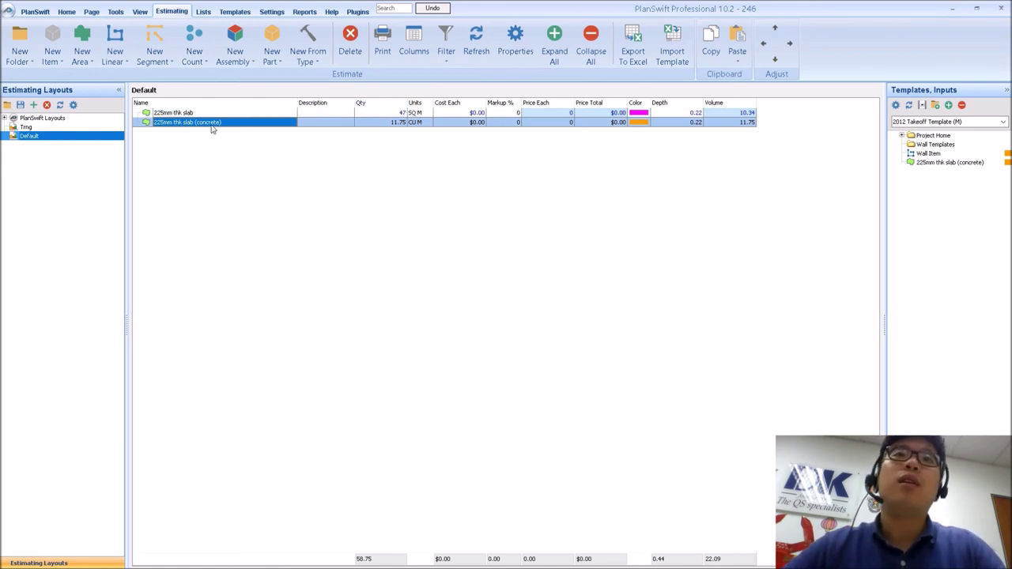
left_click(411, 50)
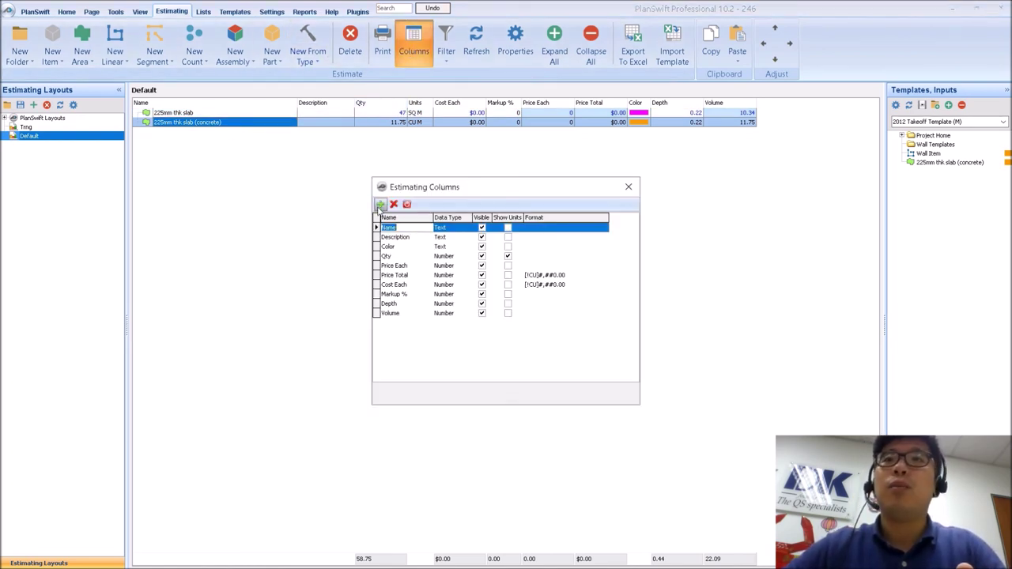
Add a new column named Area with Number data type to the estimate
left_click(381, 204)
type("Area")
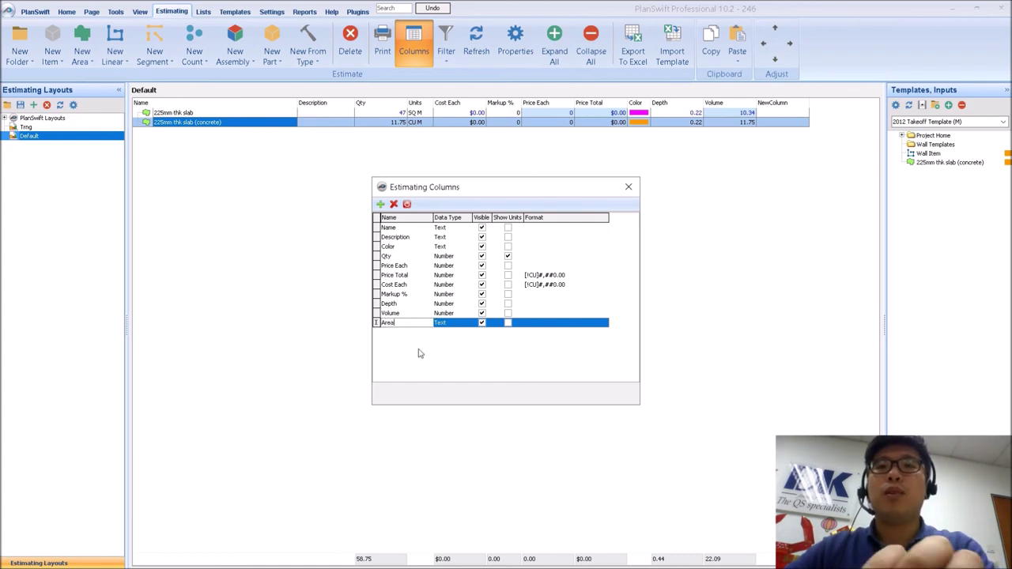
left_click(440, 323)
left_click(466, 322)
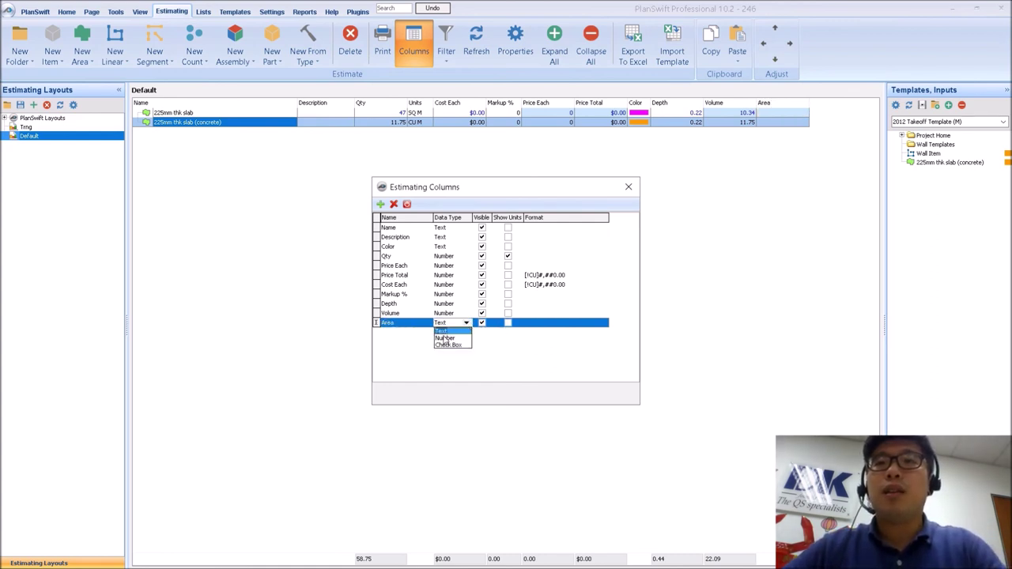
left_click(445, 339)
left_click(628, 186)
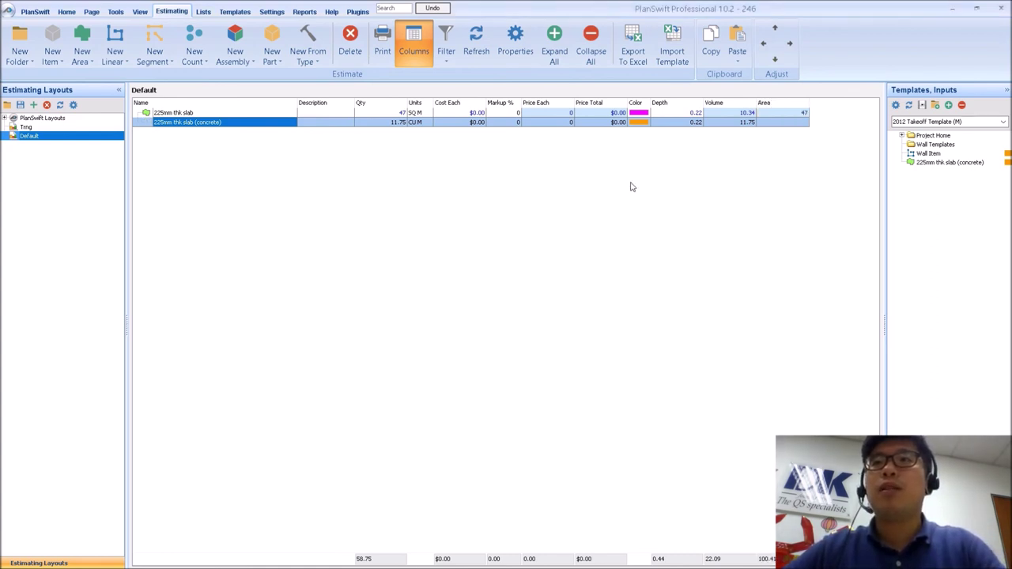
Compare both slab items' Area values, 47 and 53.41, with their quantities
left_click(788, 124)
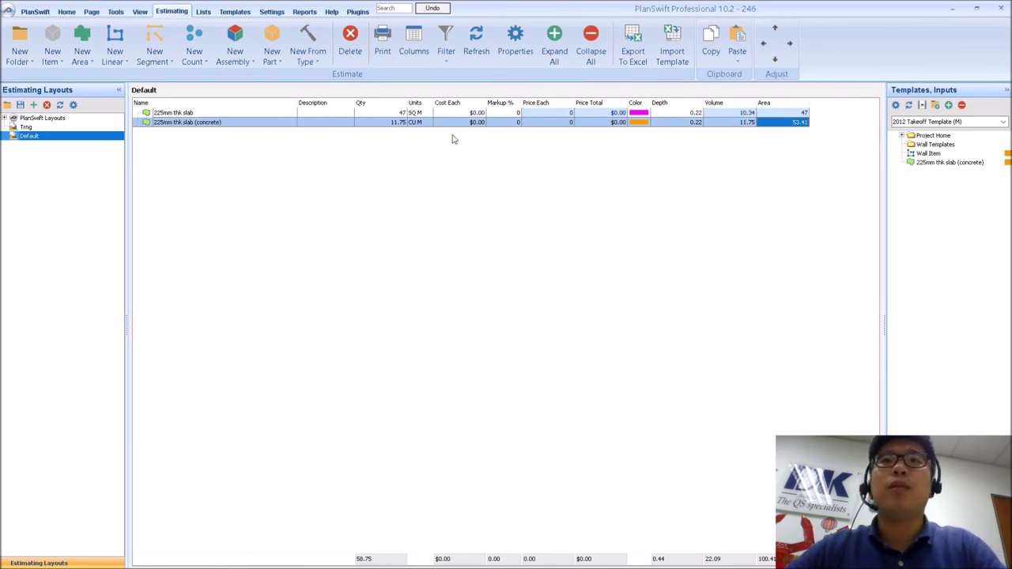
left_click(391, 127)
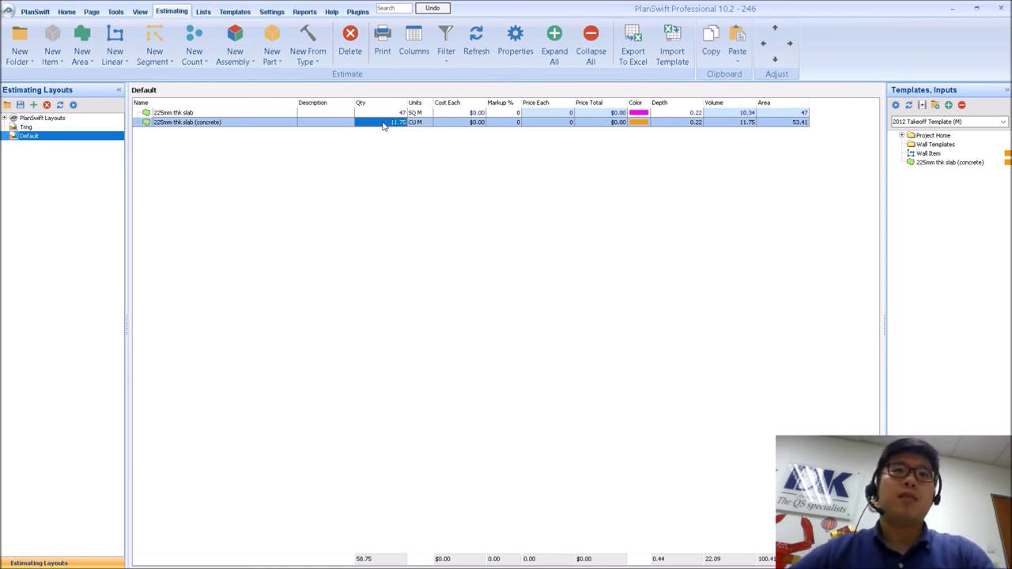
left_click(384, 114, "shift")
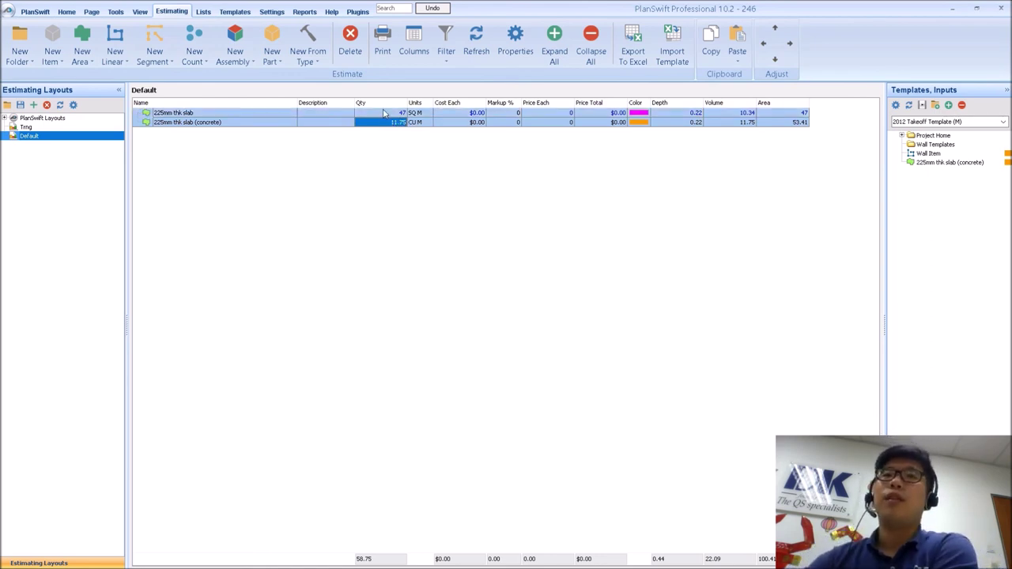